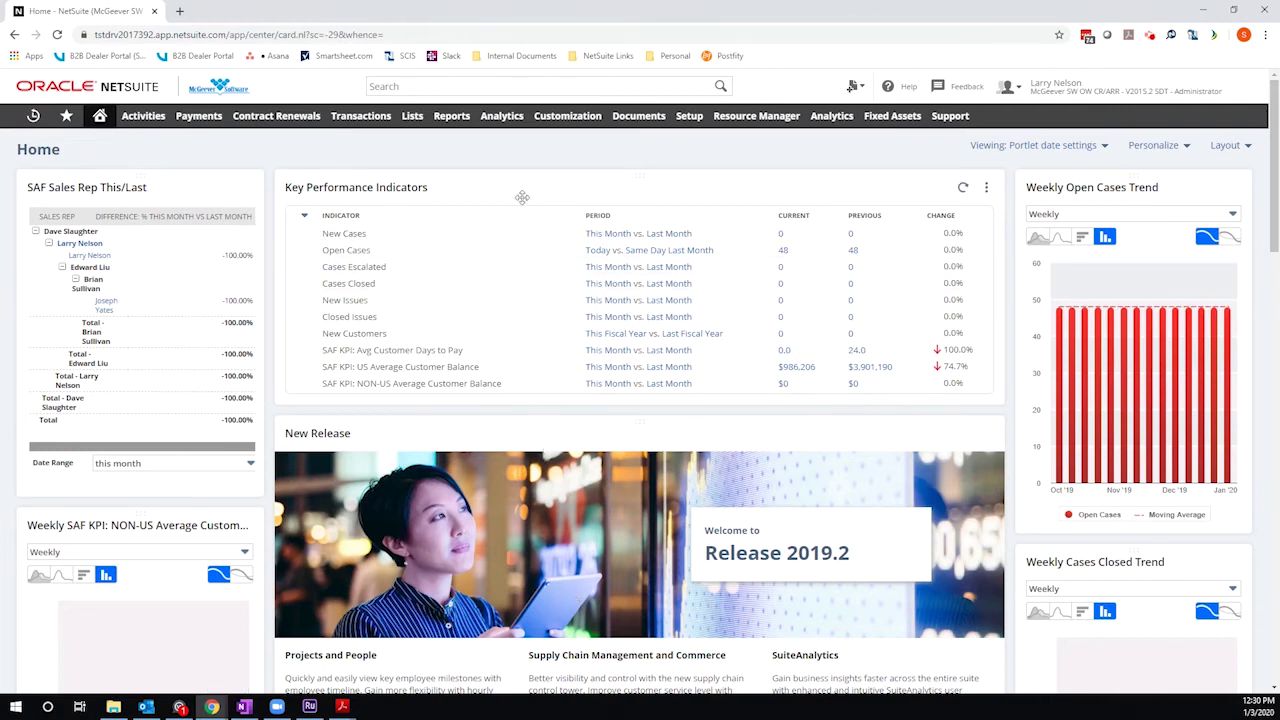
- Go to Customization > SuiteBundler > Search & Install Bundles
mouse_move(543, 118)
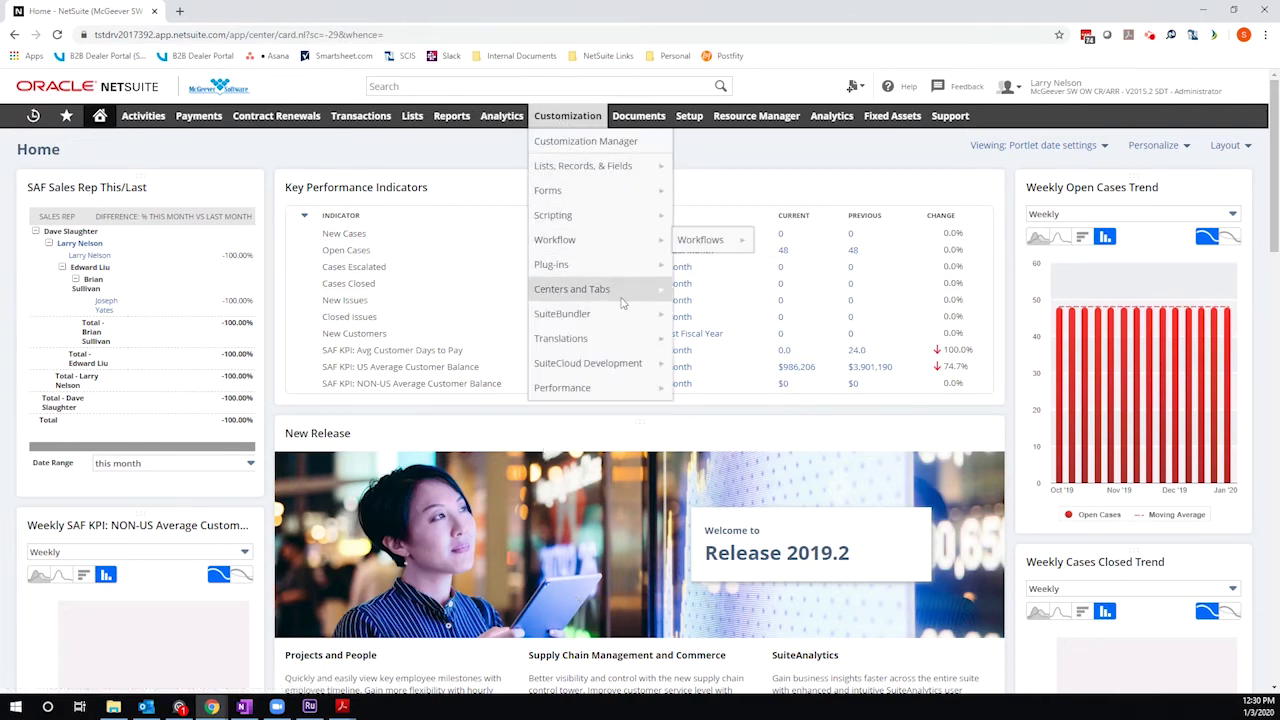
mouse_move(620, 316)
mouse_move(750, 345)
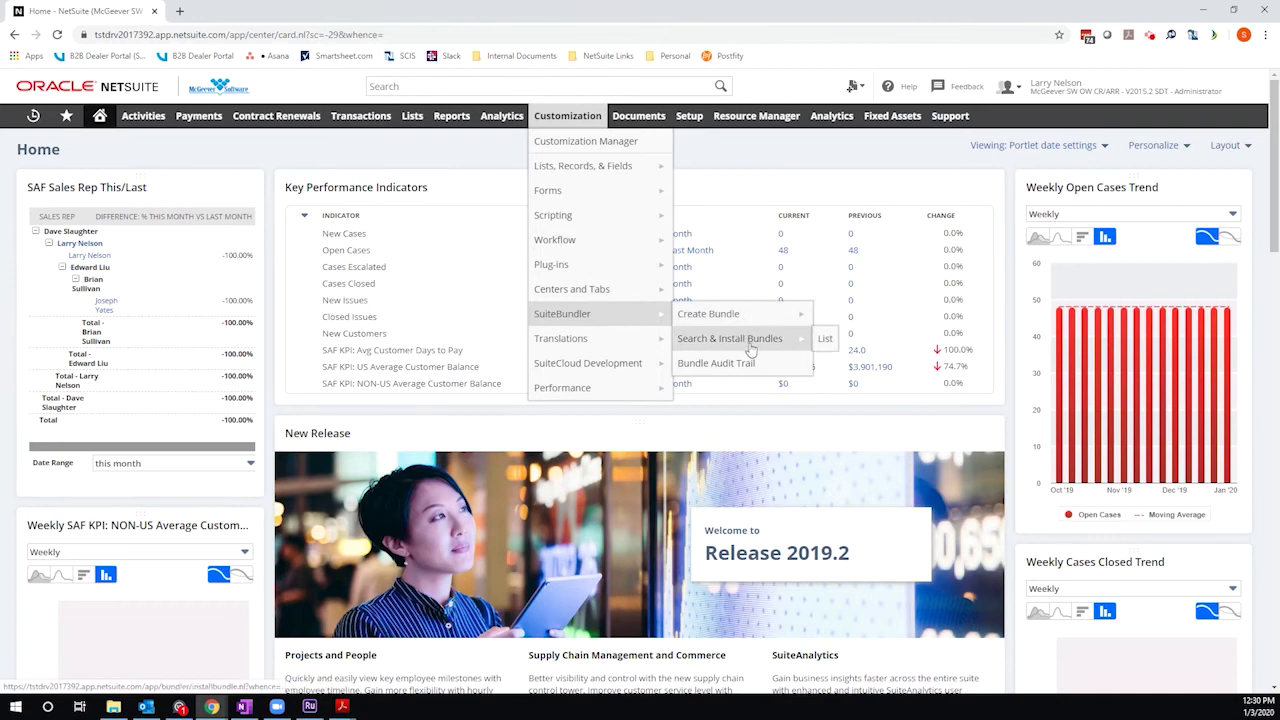
left_click(750, 343)
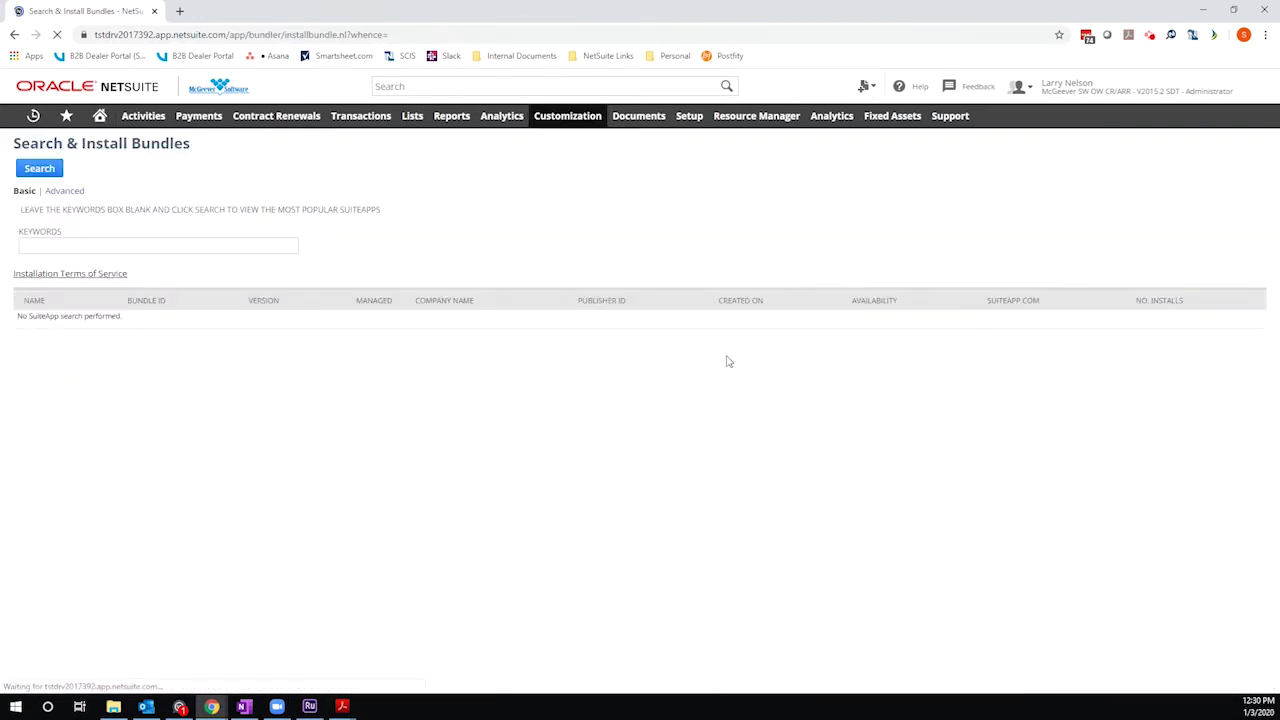
- Search bundles for keyword 41309 and open the File Drag and Drop result
left_click(92, 241)
type("41309")
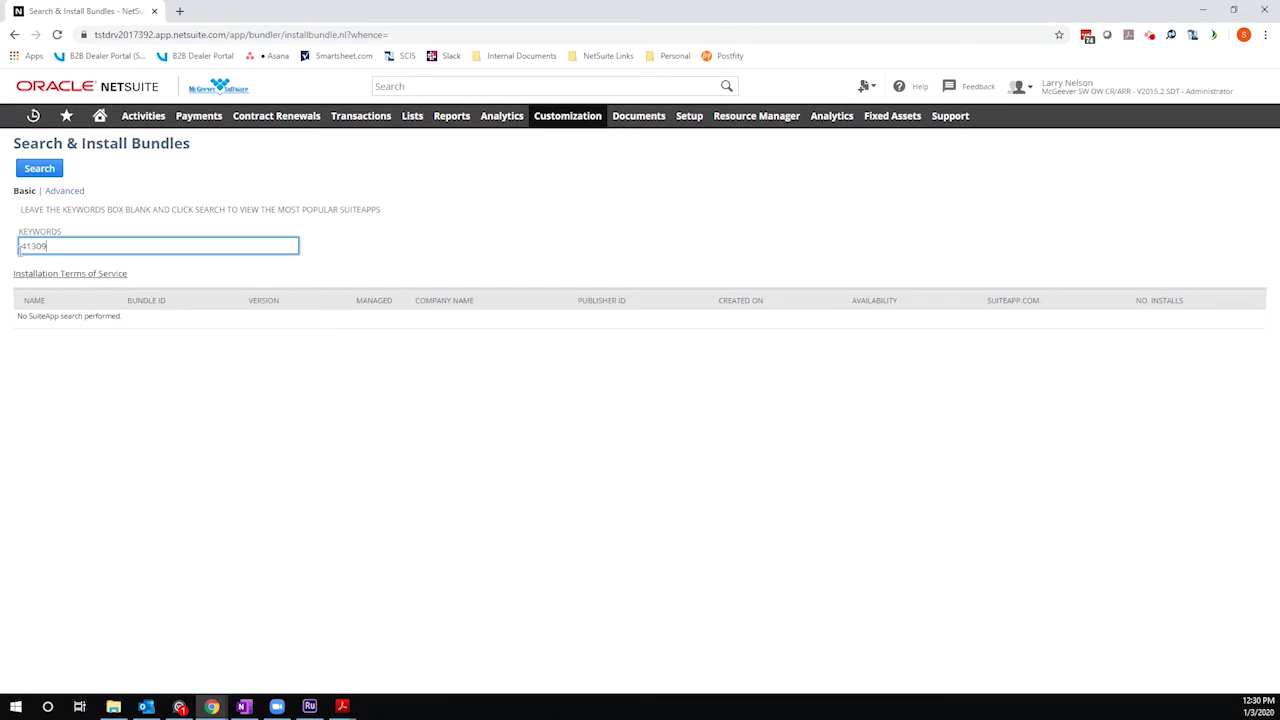
left_click(44, 170)
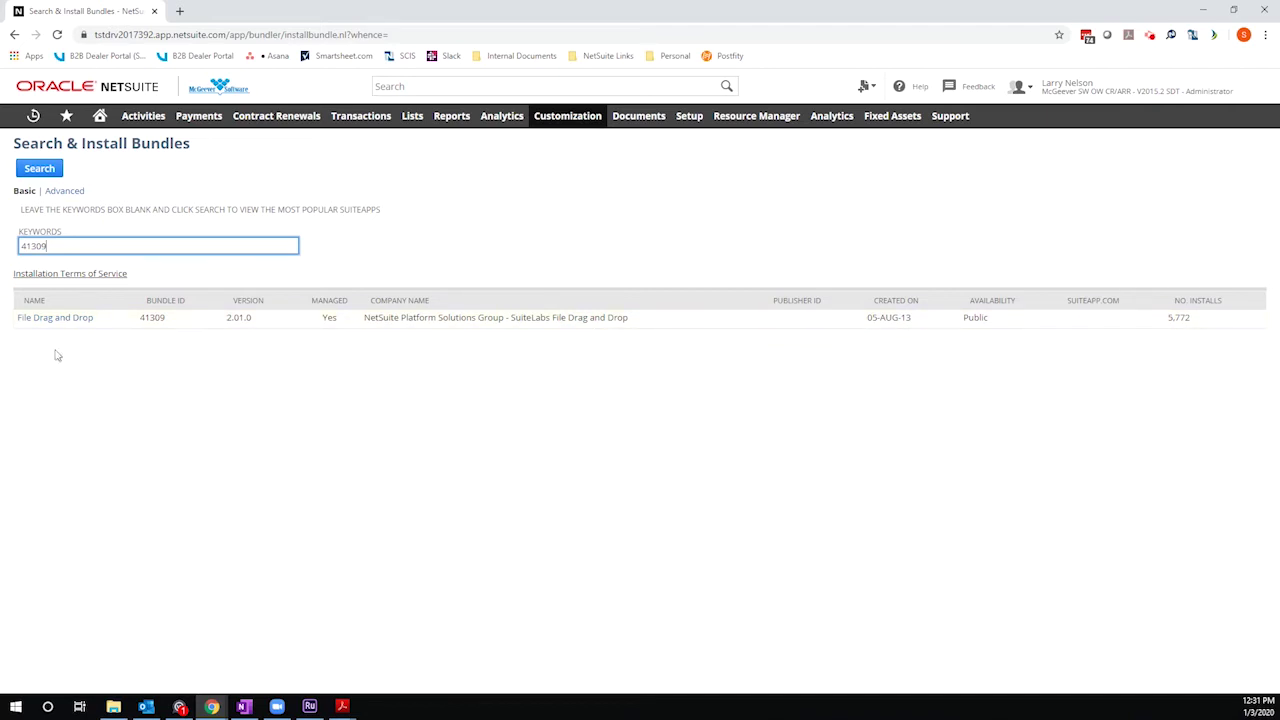
left_click(55, 318)
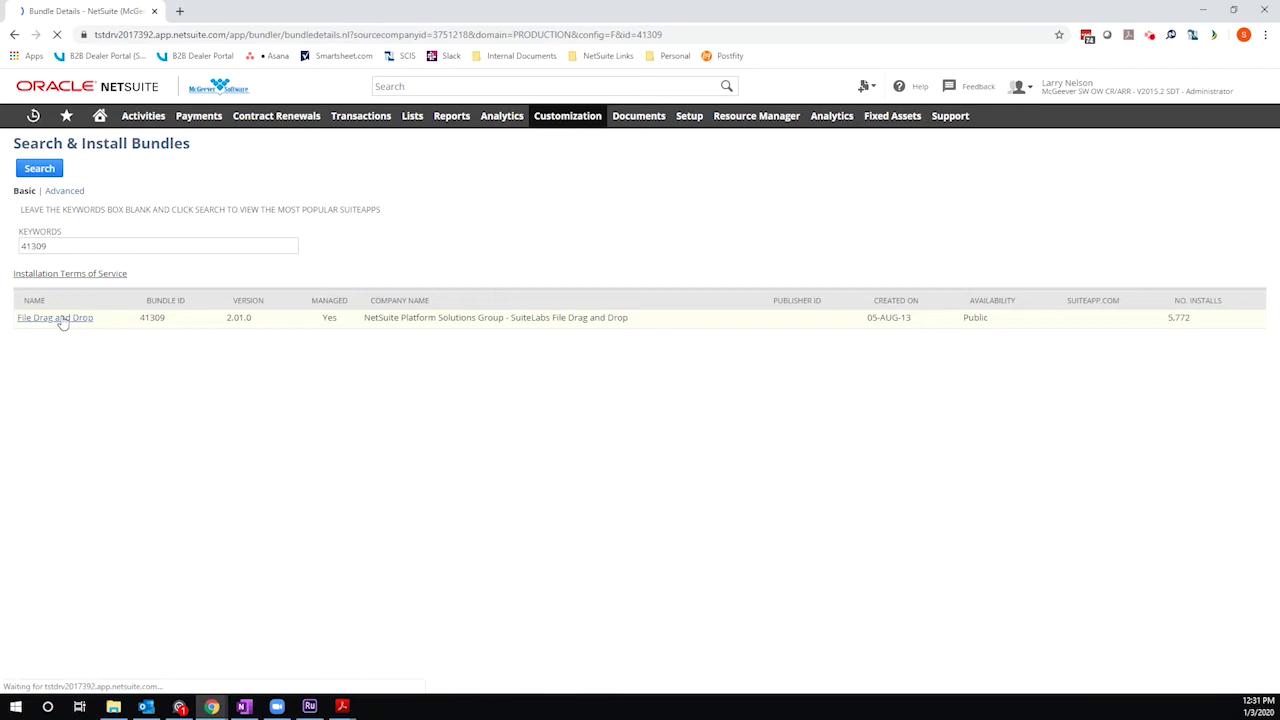
- Start installing File Drag and Drop 2.01.0 and confirm to reach the install preview
left_click(96, 189)
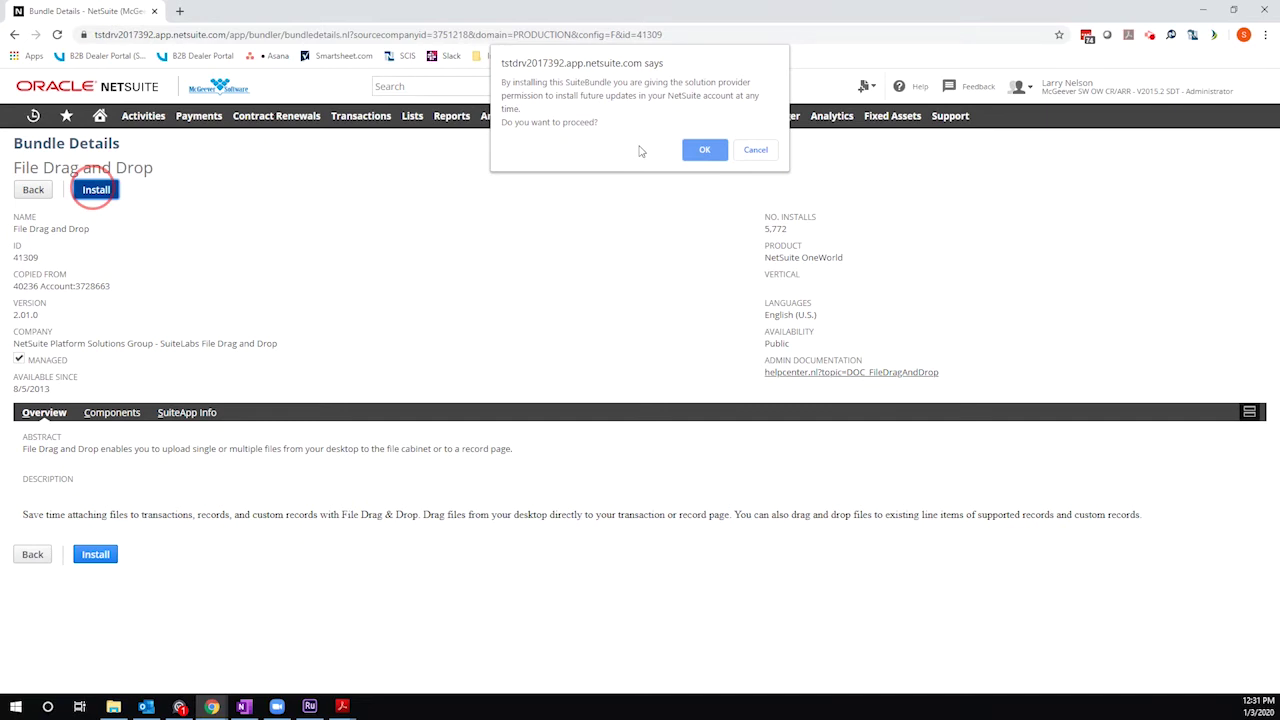
left_click(708, 150)
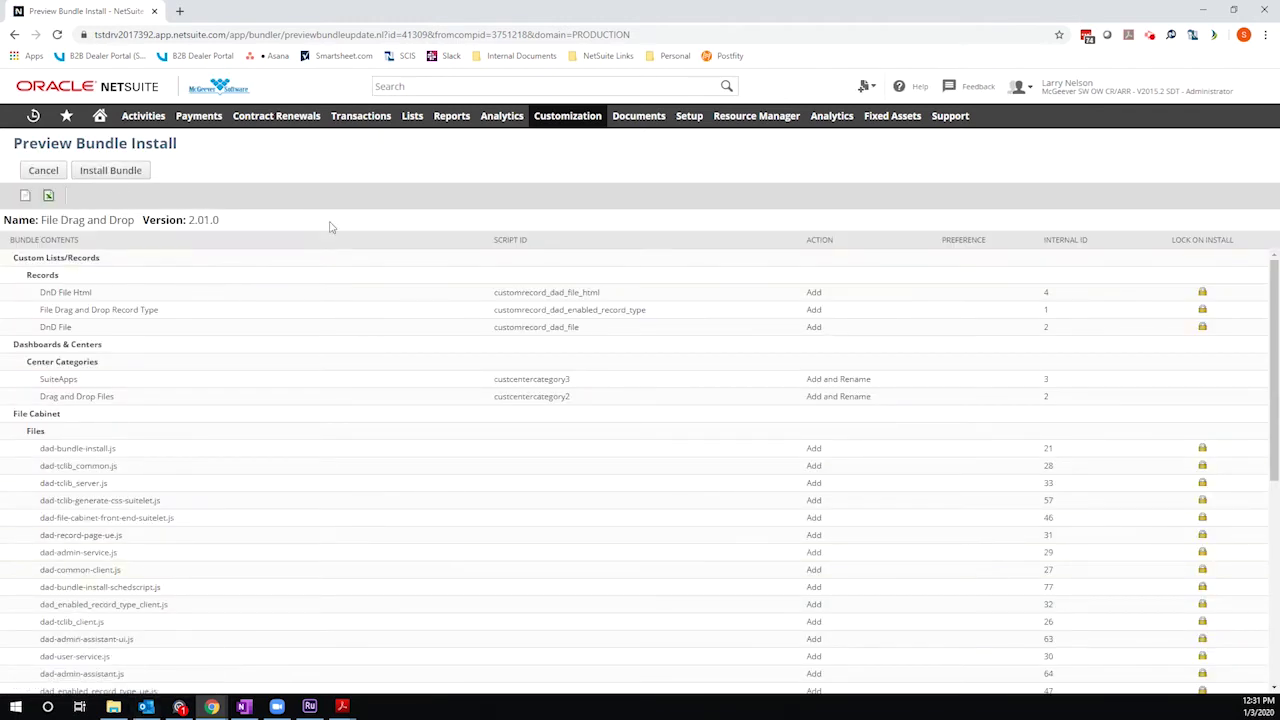
- Review the listed bundle contents, then install File Drag and Drop and confirm
scroll(360, 320, "down", 5)
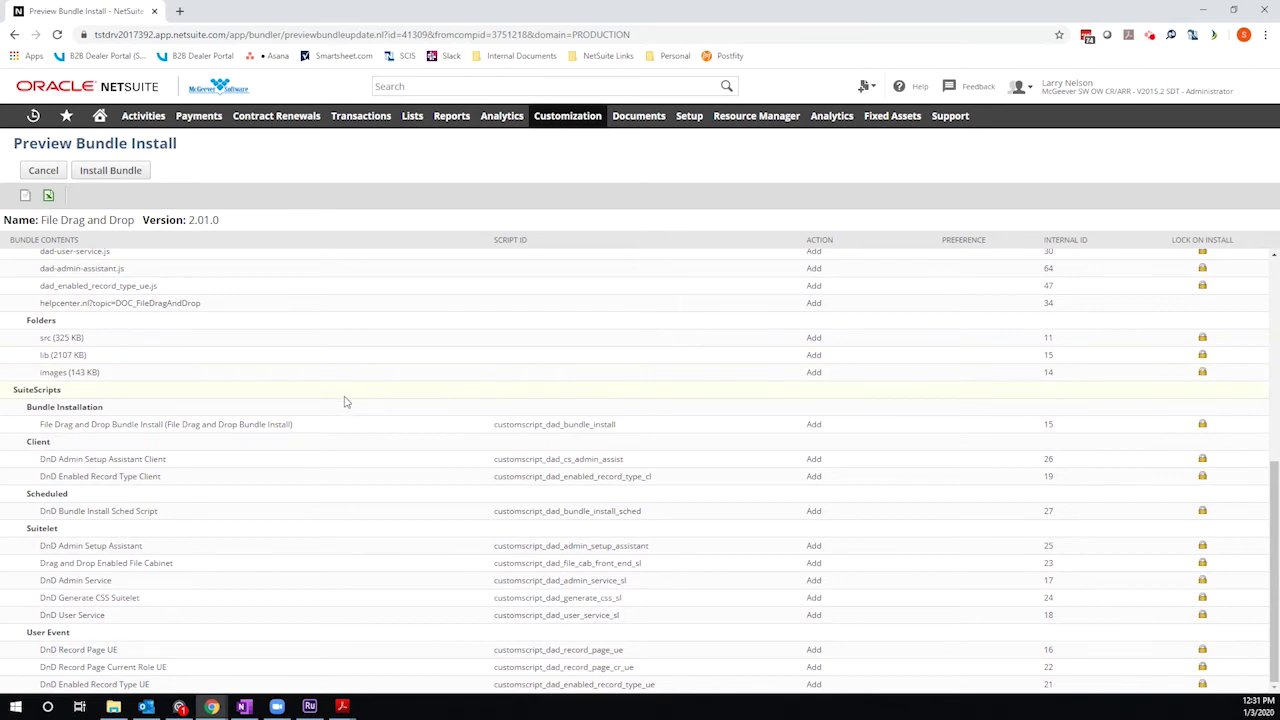
scroll(344, 401, "up", 5)
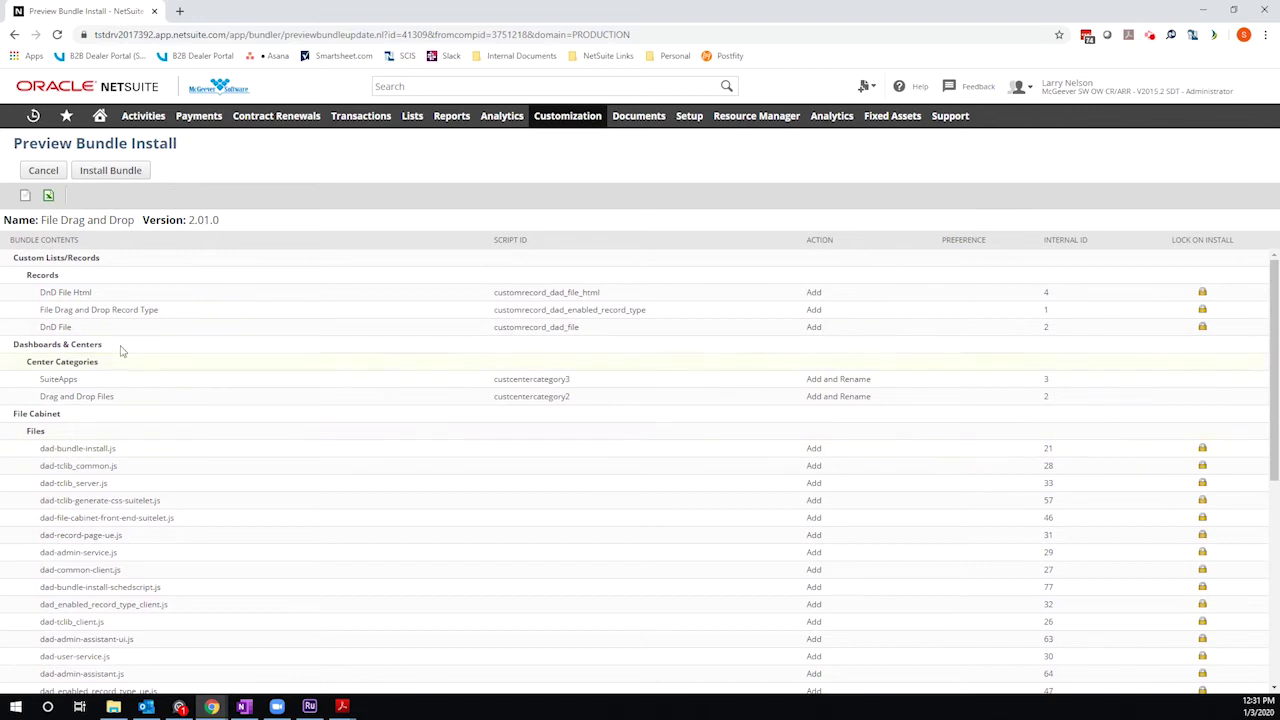
scroll(87, 276, "down", 5)
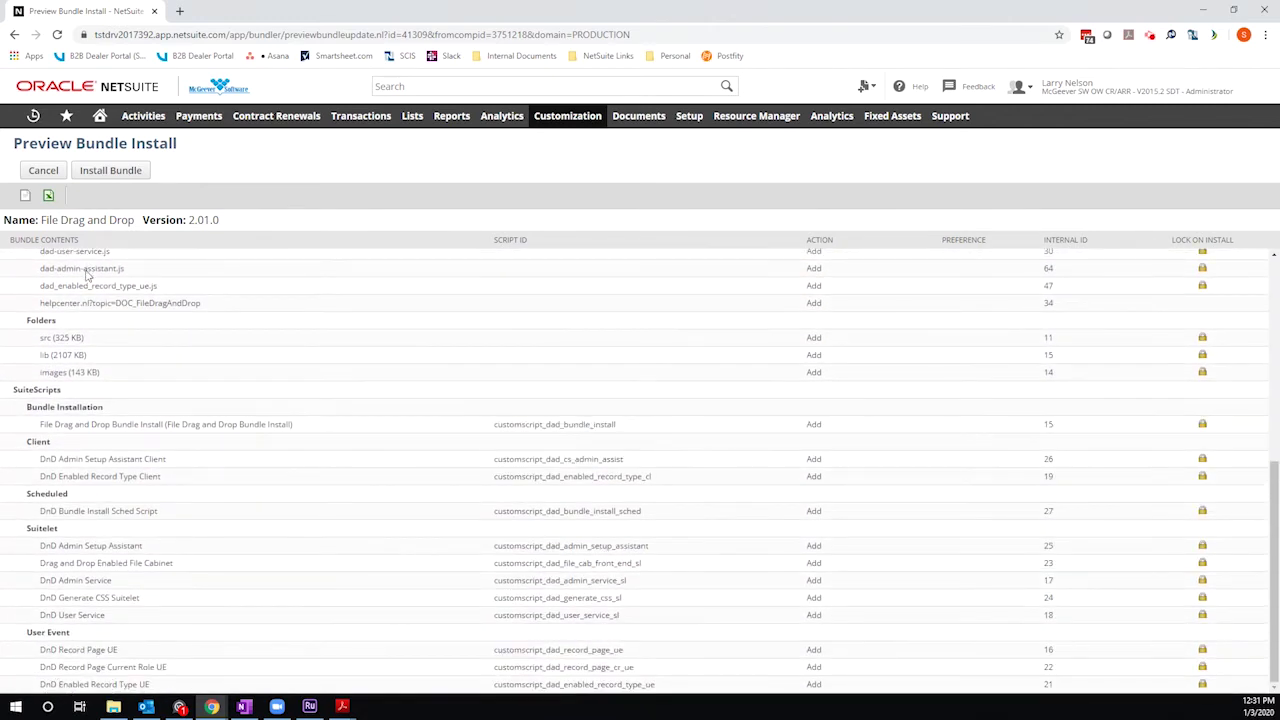
left_click(126, 172)
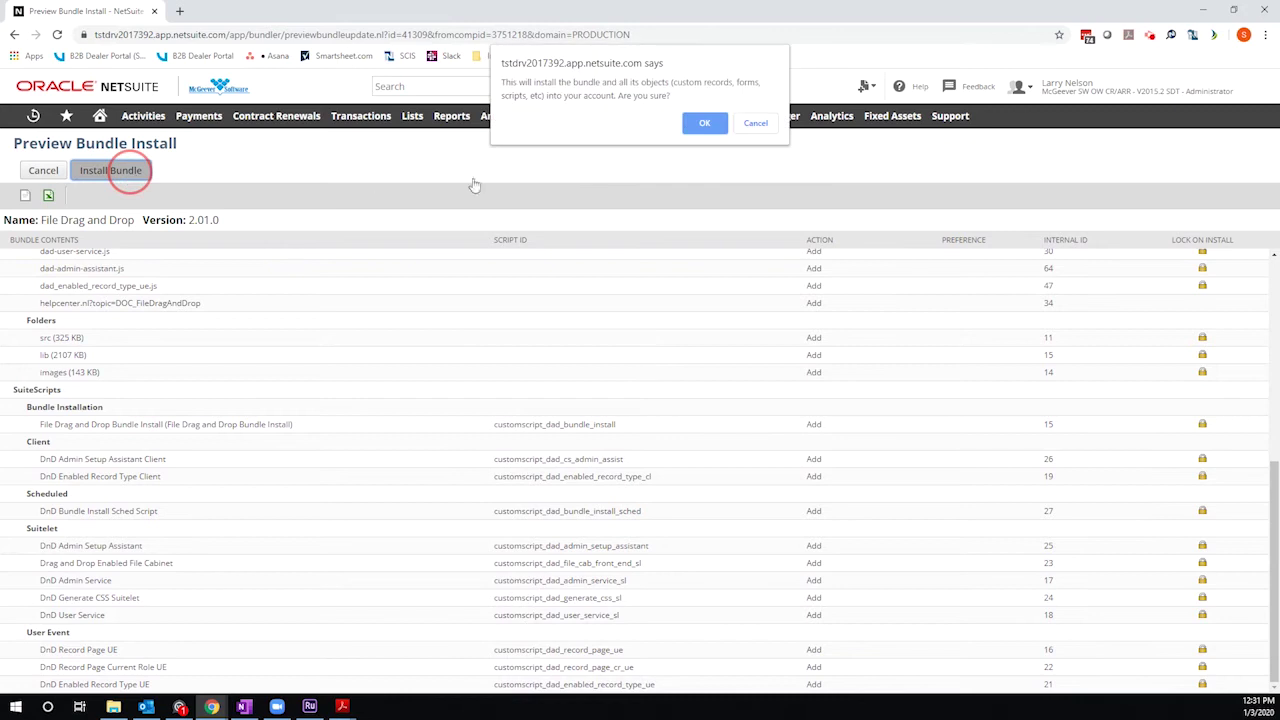
left_click(704, 122)
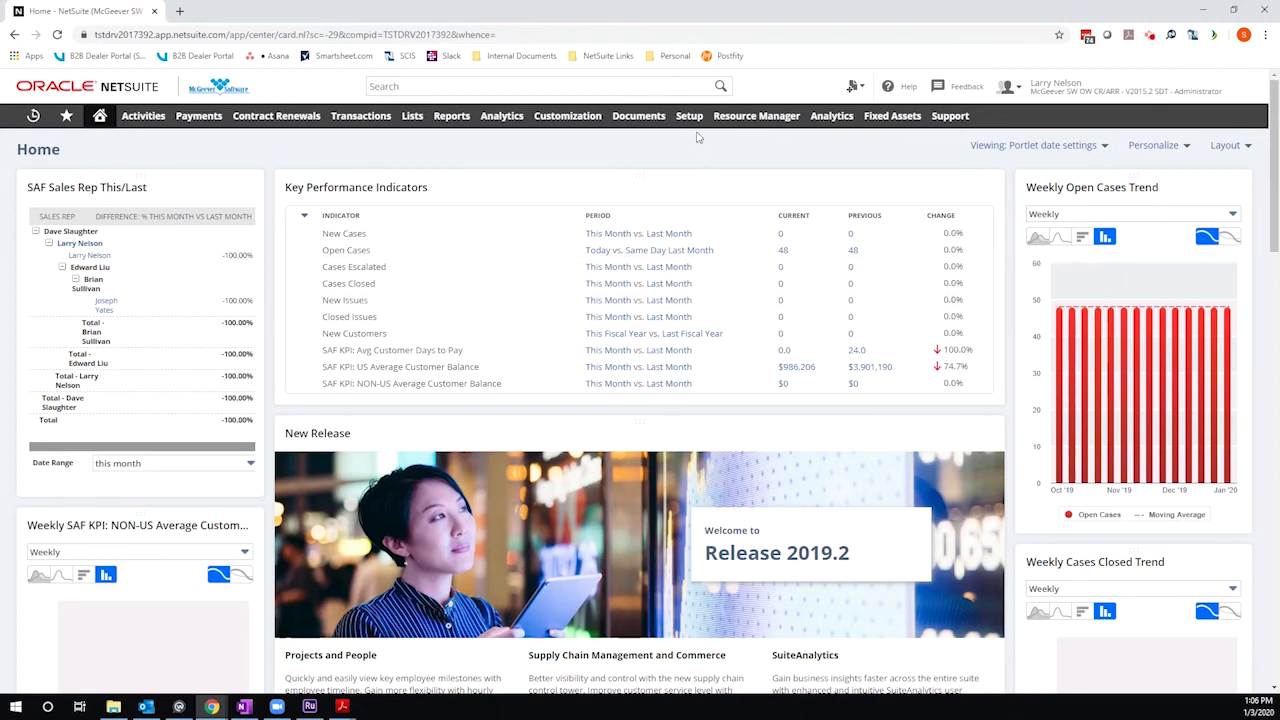
- Open Setup > Customization > File Drag and Drop Setup at its Preferences step
mouse_move(690, 120)
mouse_move(720, 388)
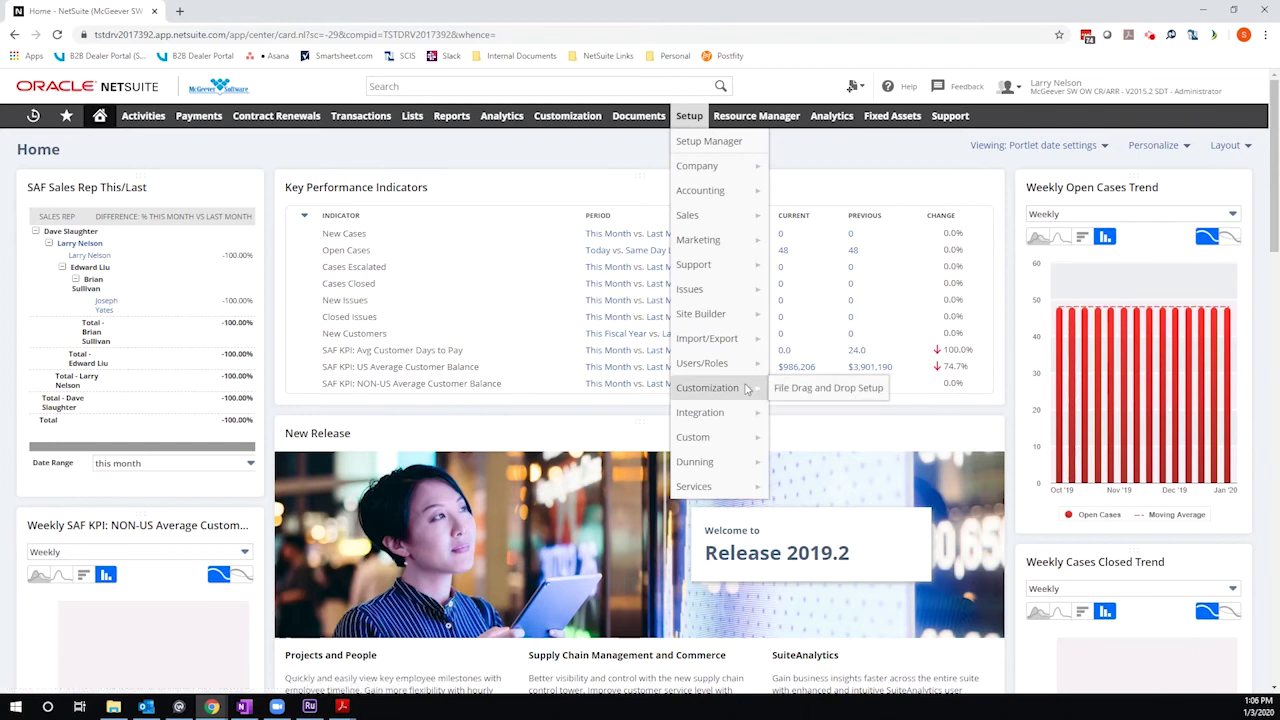
left_click(818, 398)
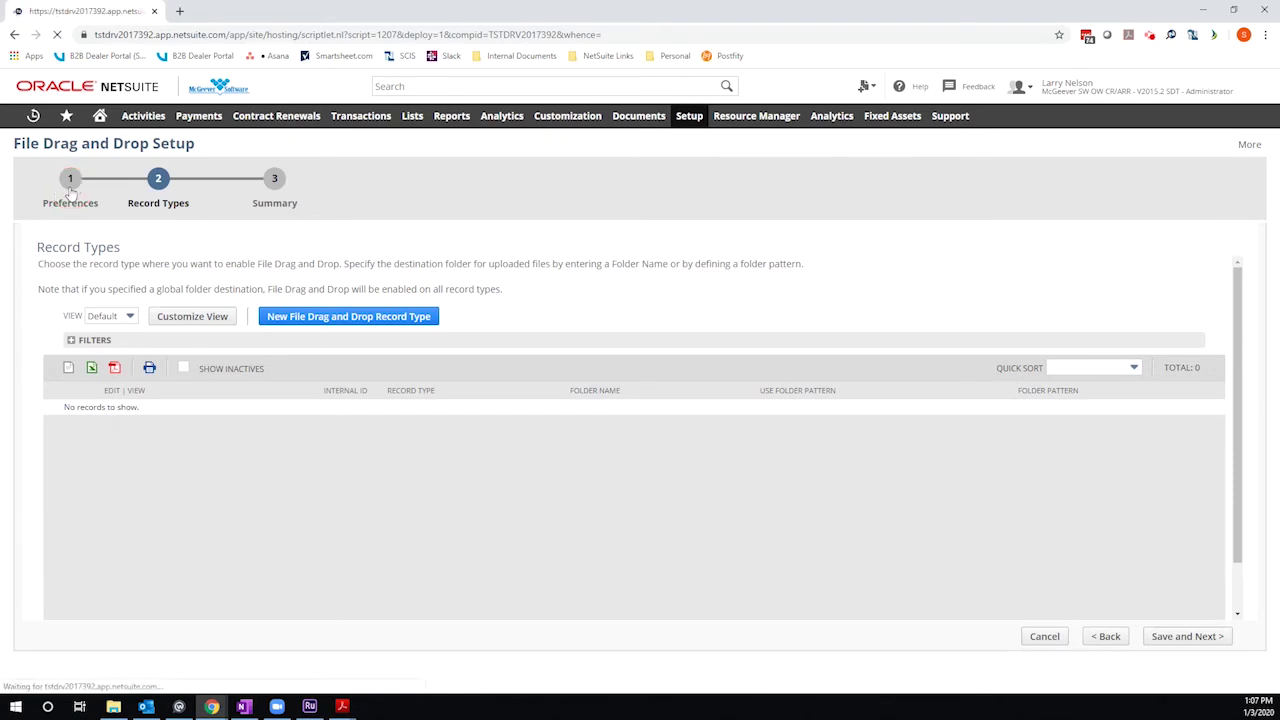
left_click(70, 182)
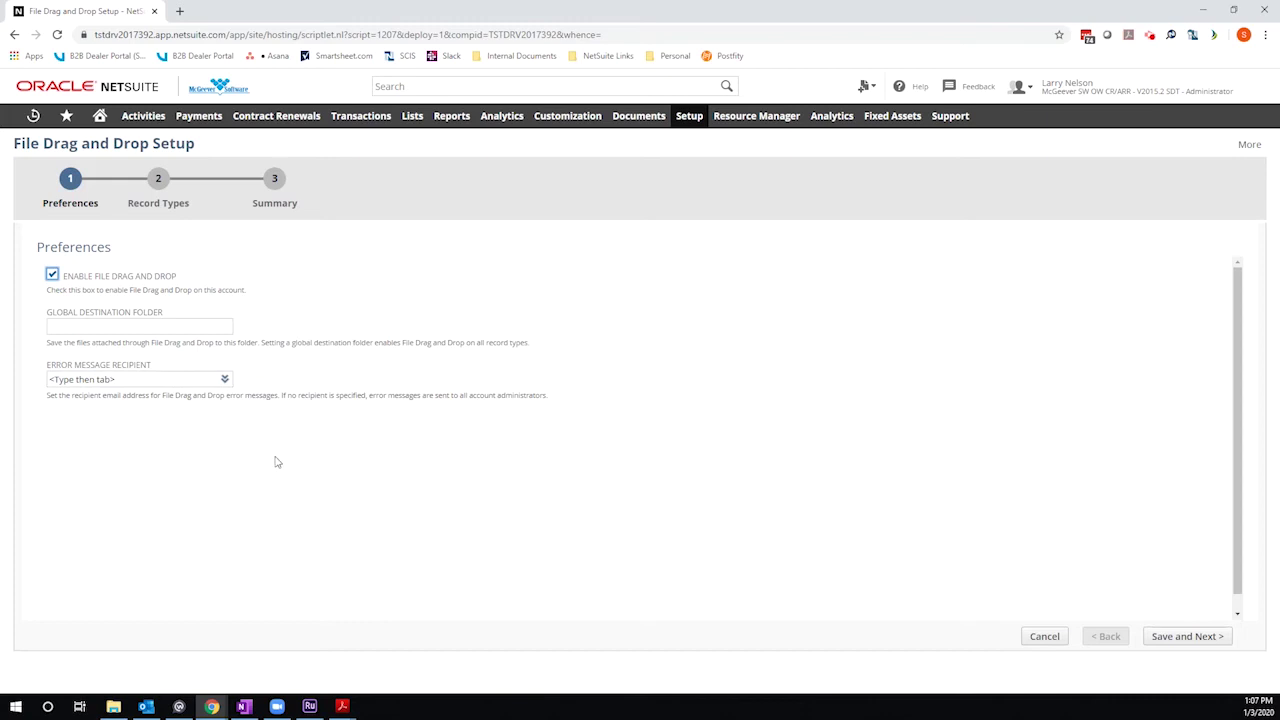
- Save the preferences and begin a new File Drag and Drop record type
left_click(1186, 636)
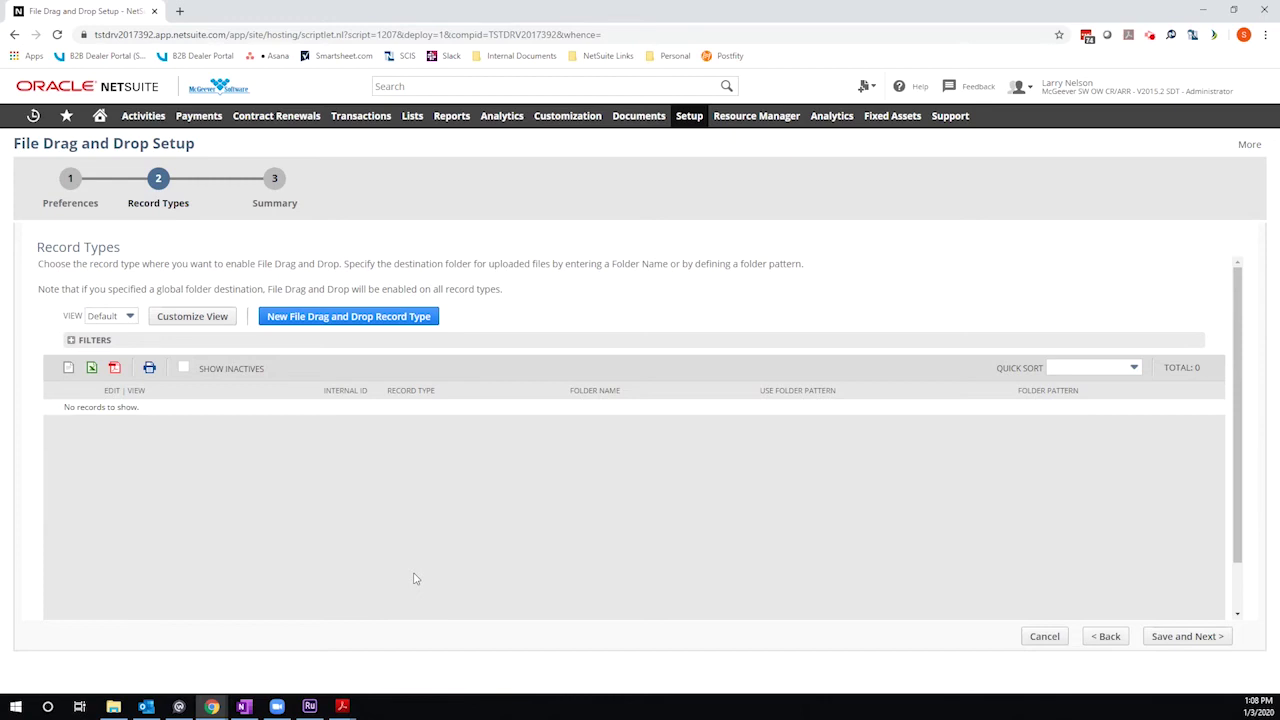
left_click(330, 322)
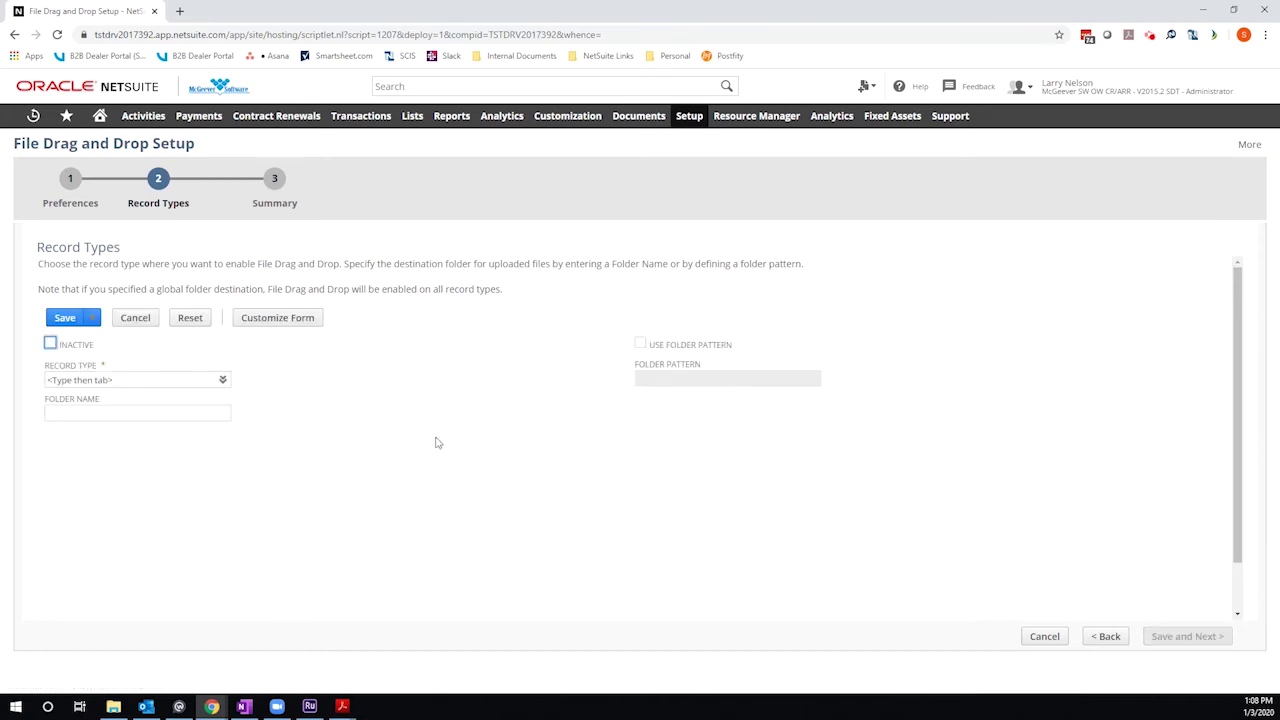
- Choose Journal Entry as the record type and Images > Journal Entry Uploads as its folder
left_click(145, 376)
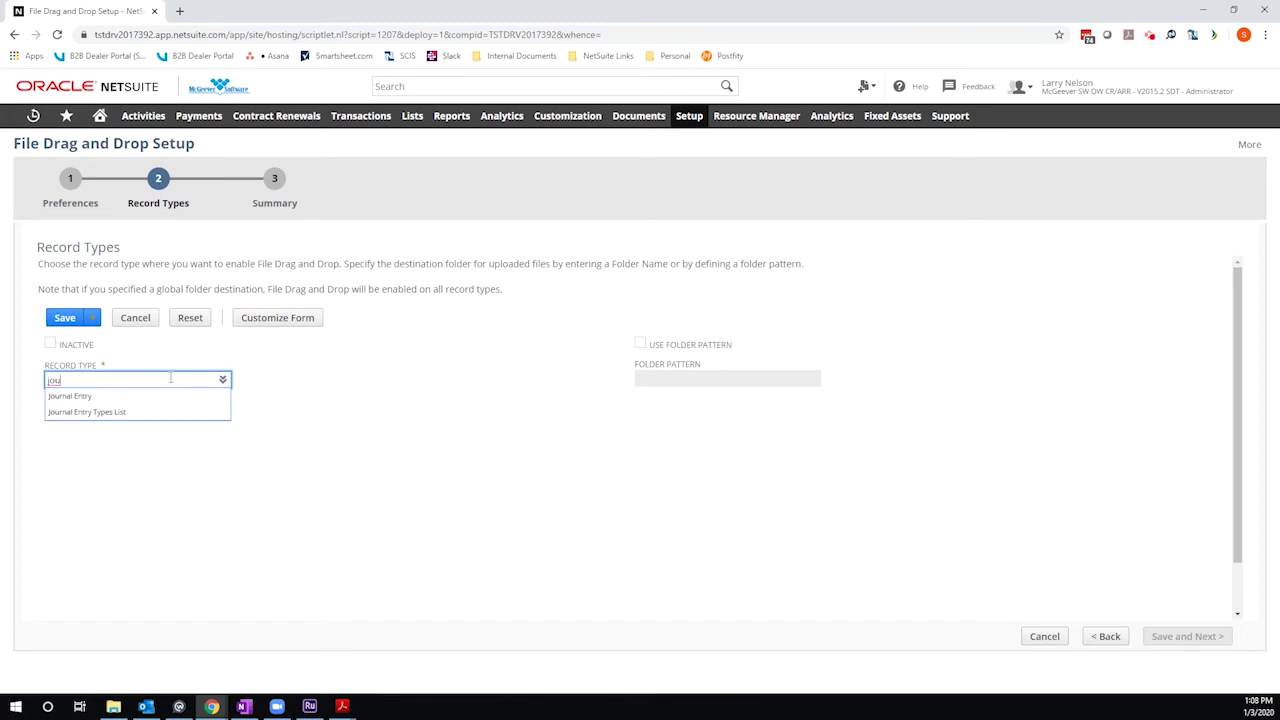
left_click(176, 396)
left_click(178, 416)
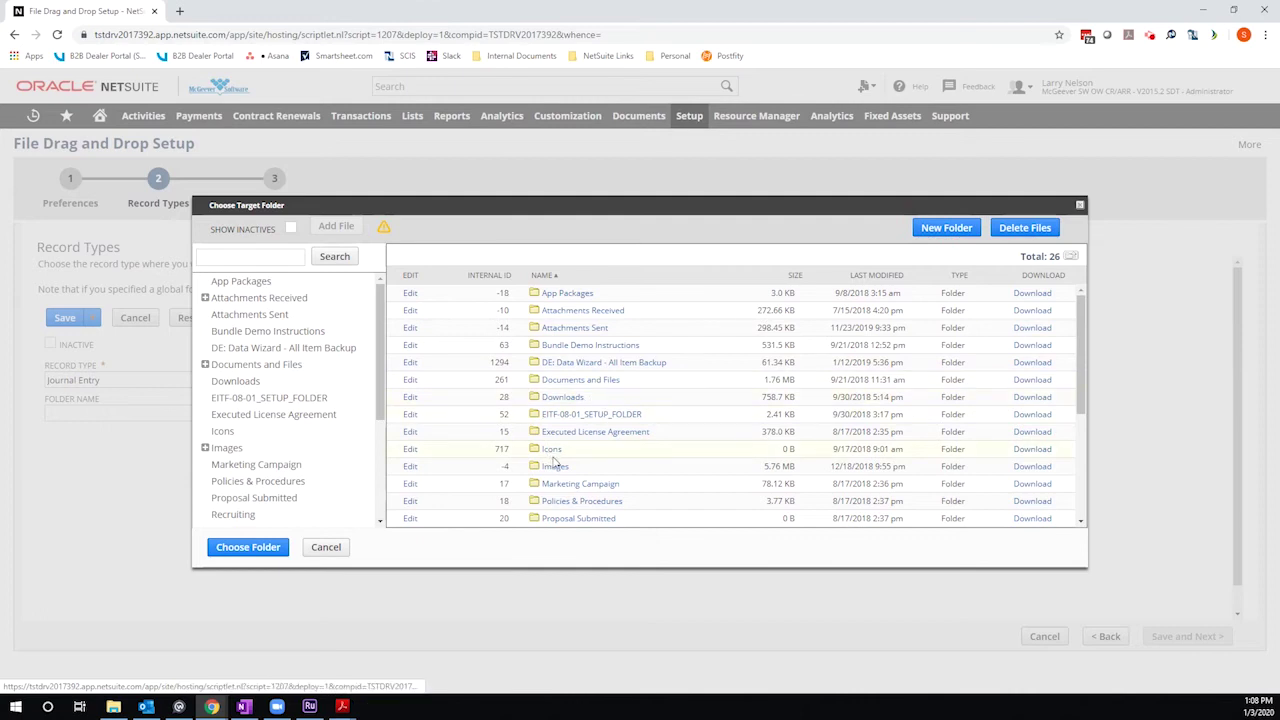
left_click(556, 467)
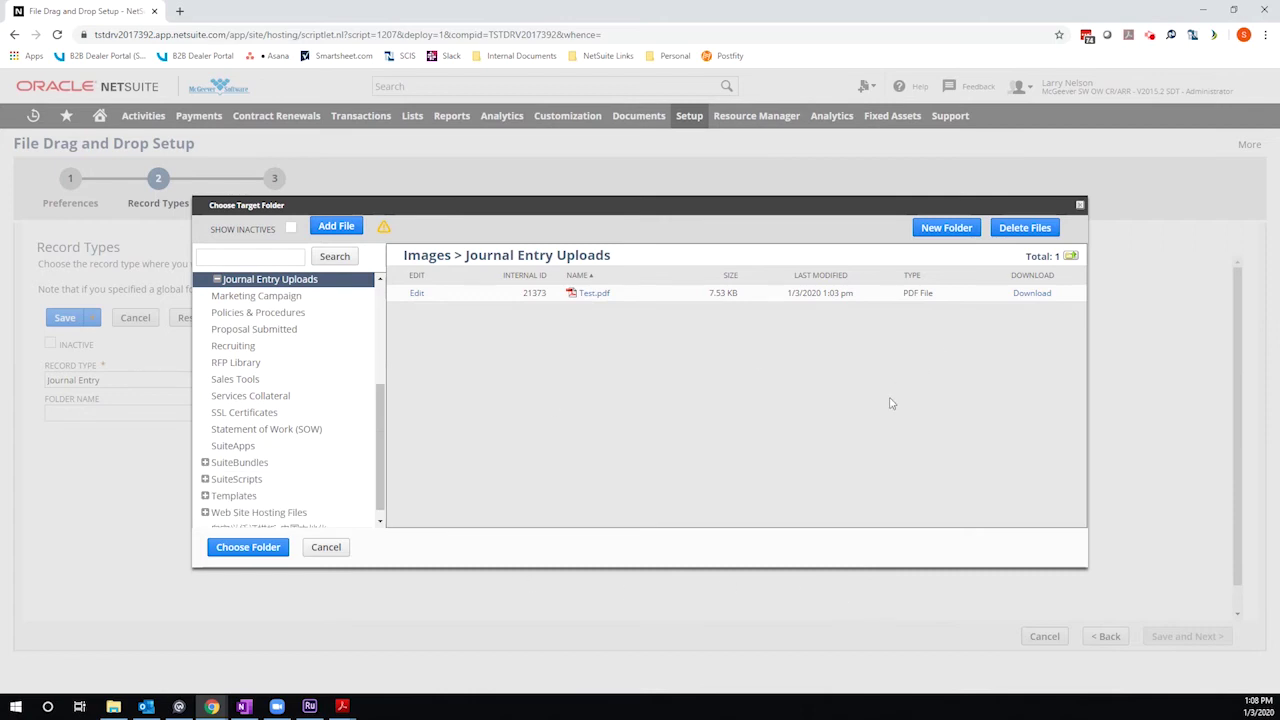
left_click(236, 548)
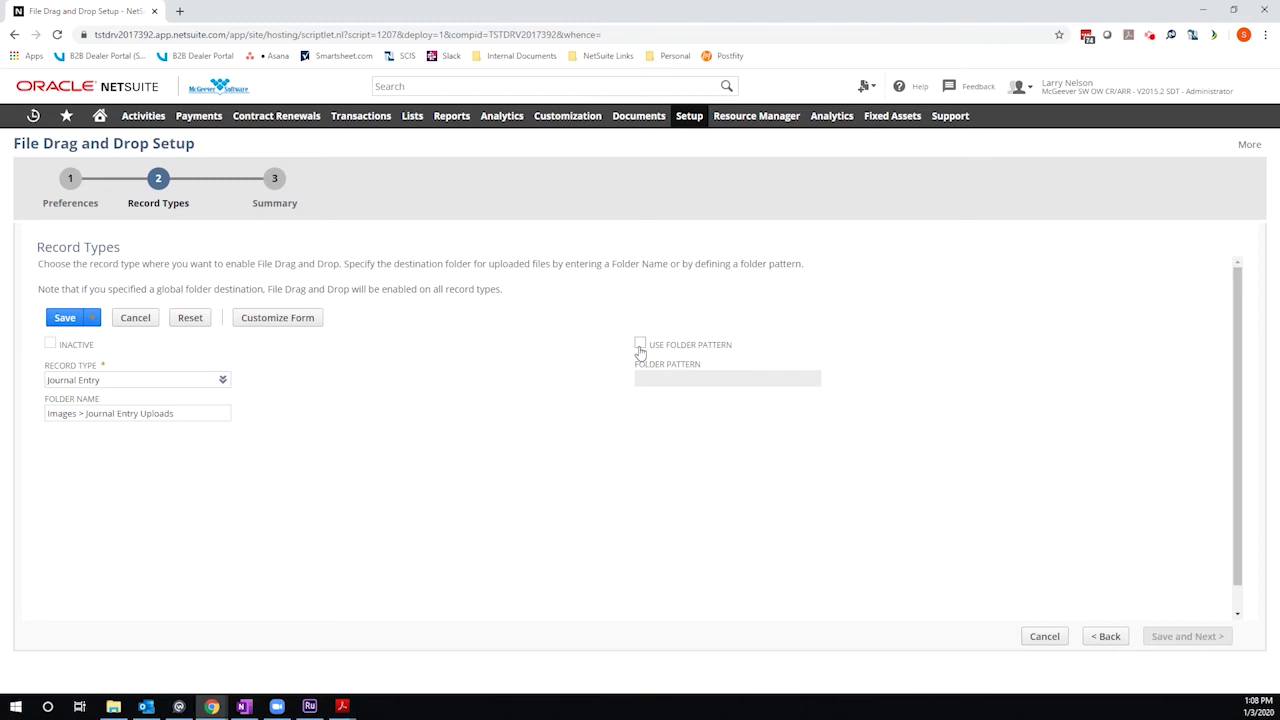
- Turn on Use Folder Pattern and read the Field Help's folder pattern example
left_click(640, 345)
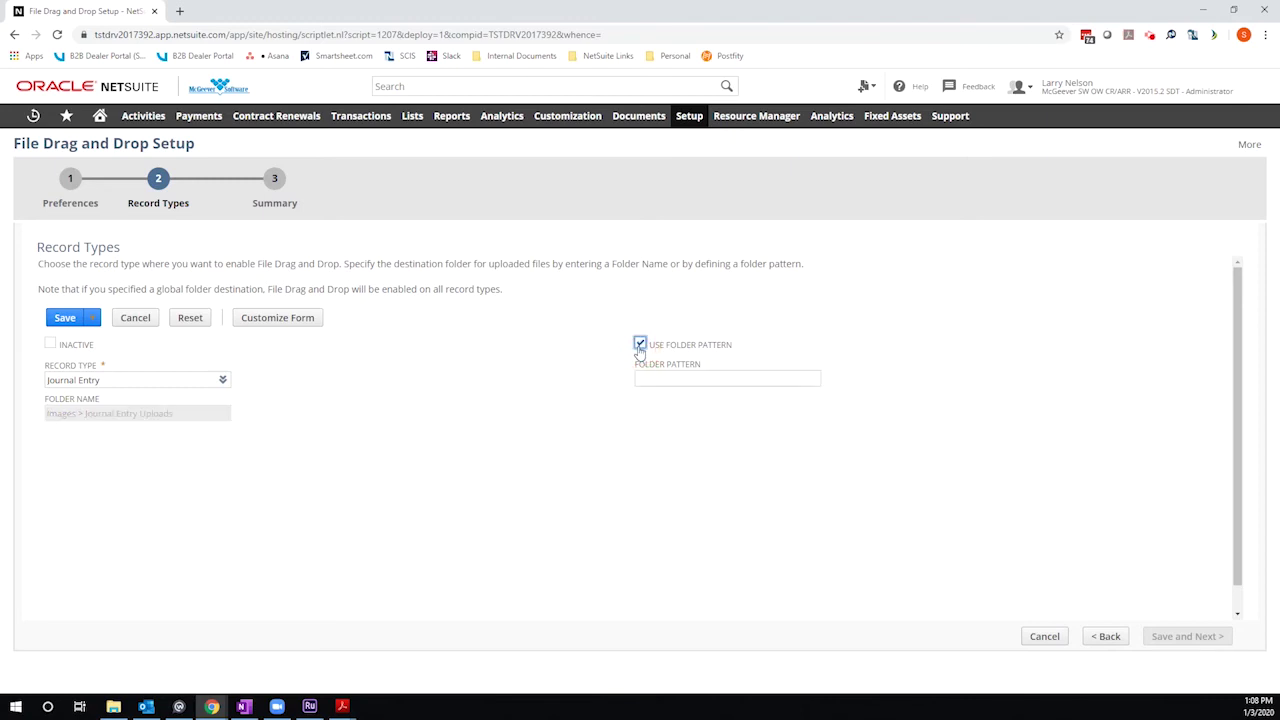
left_click(742, 382)
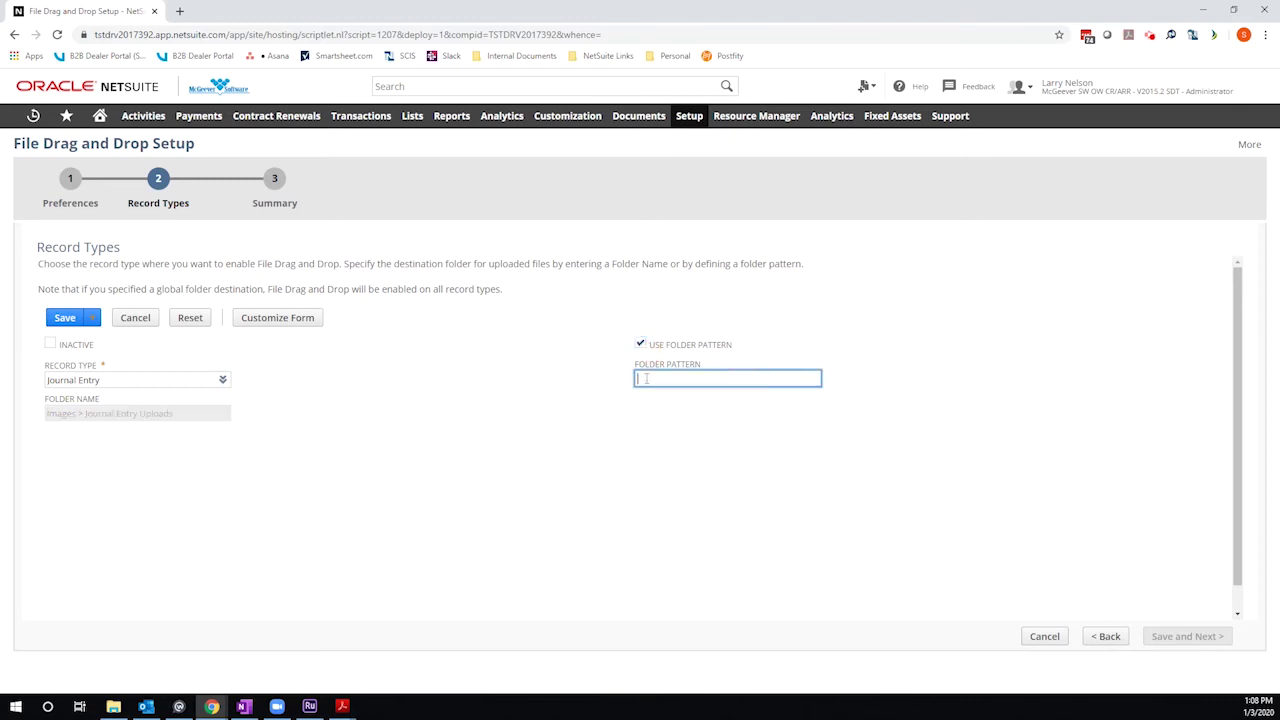
left_click(703, 346)
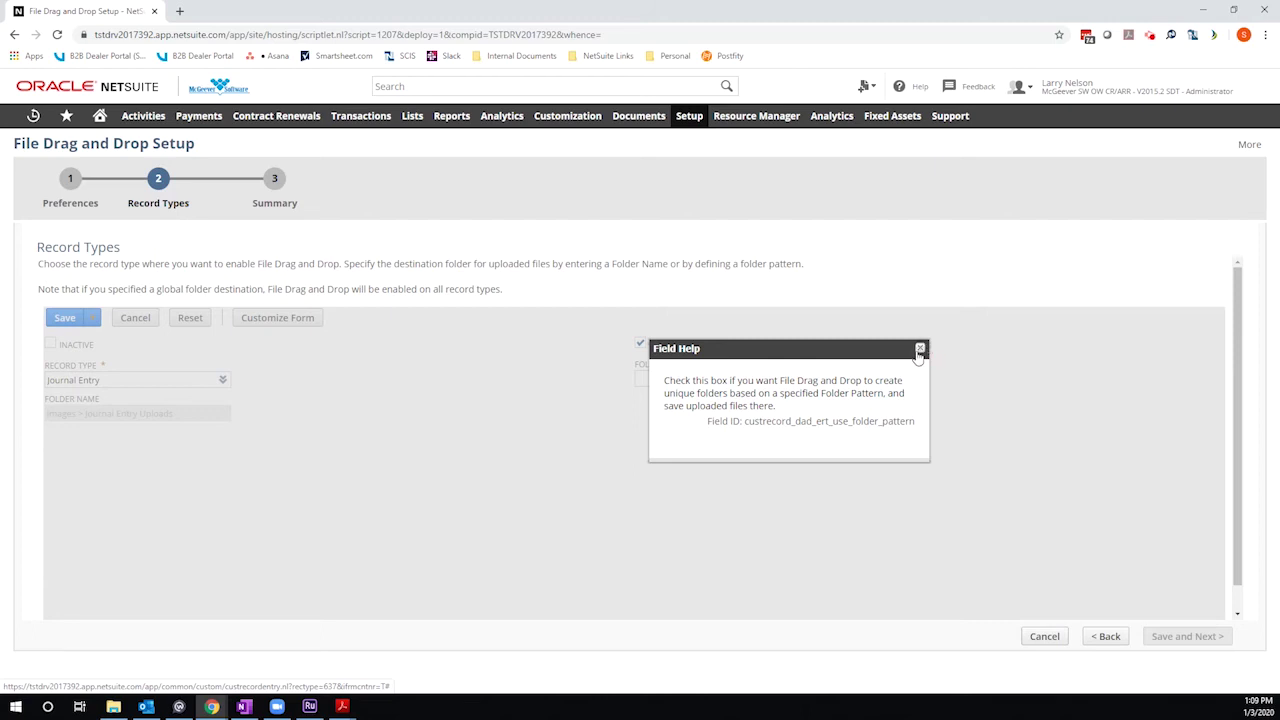
left_click(920, 349)
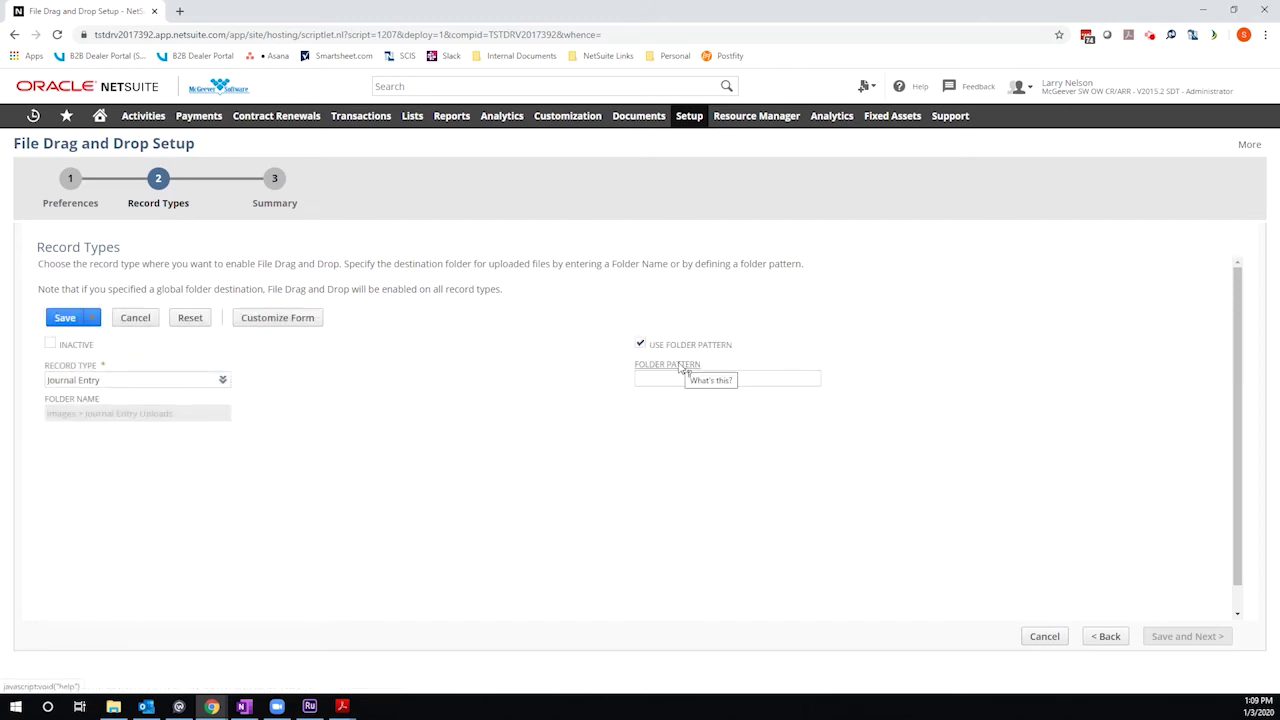
left_click(680, 364)
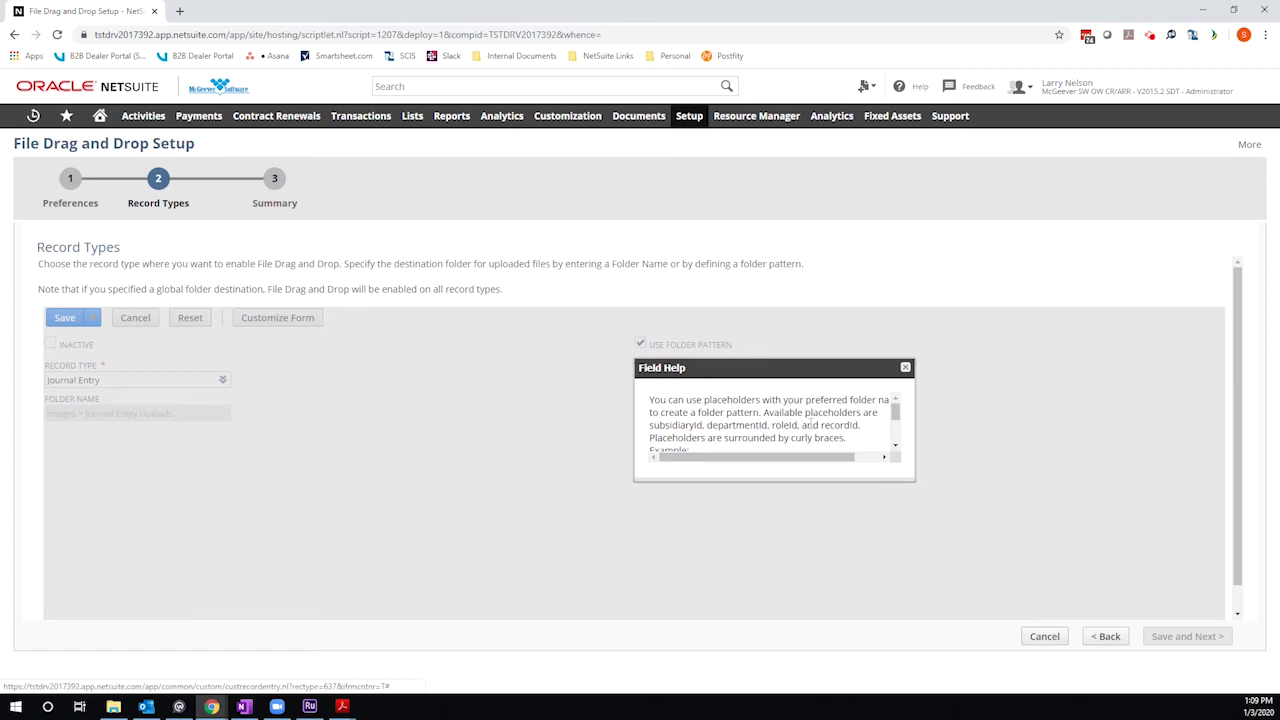
left_click_drag(907, 480, 906, 577)
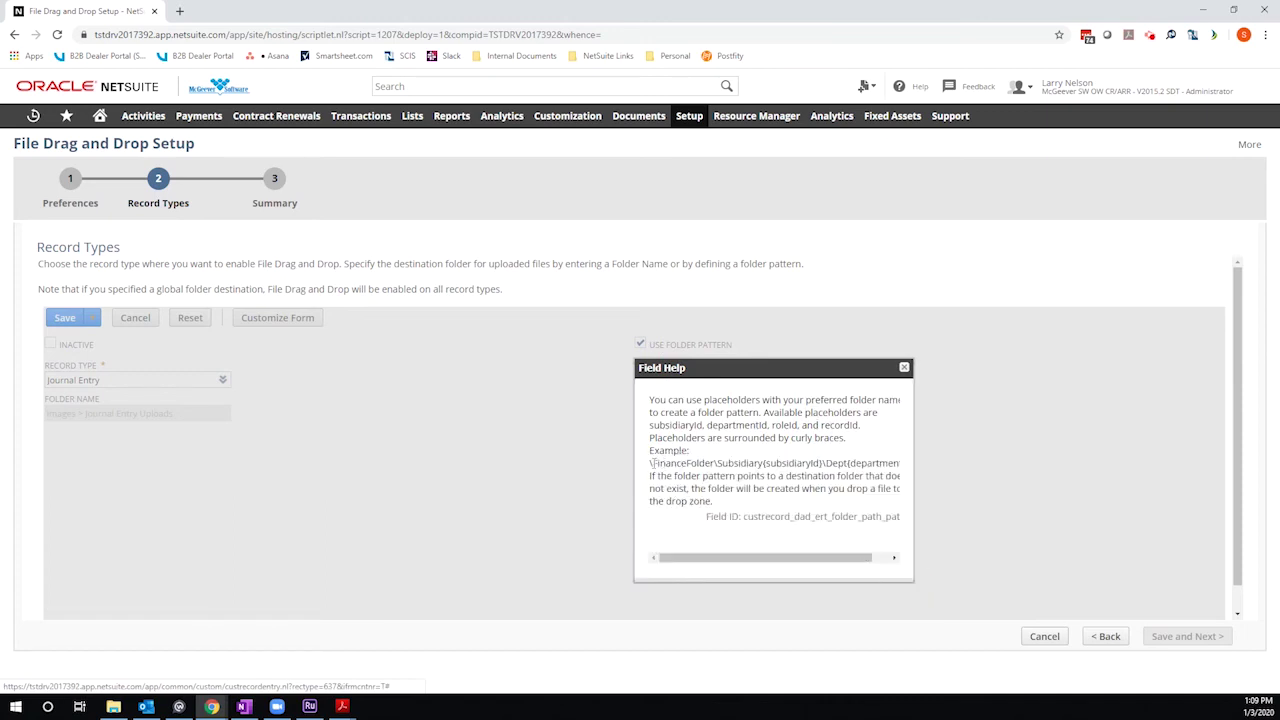
left_click_drag(652, 463, 763, 465)
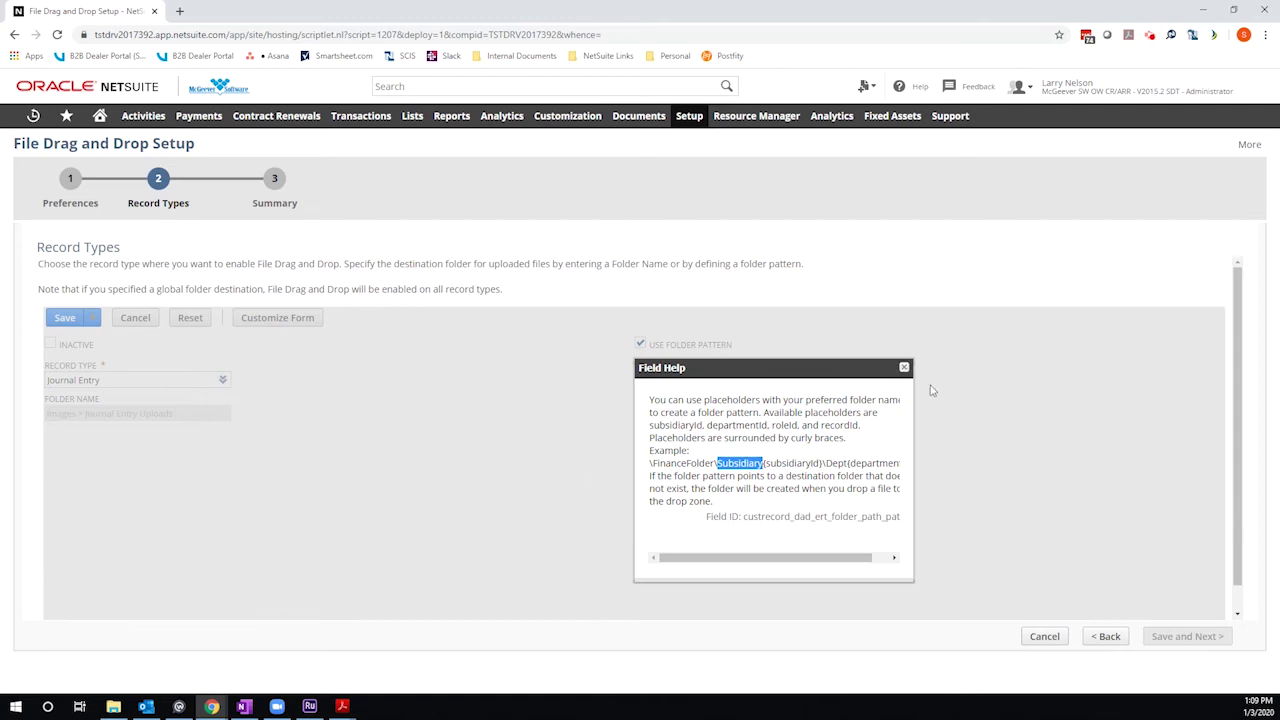
left_click(904, 367)
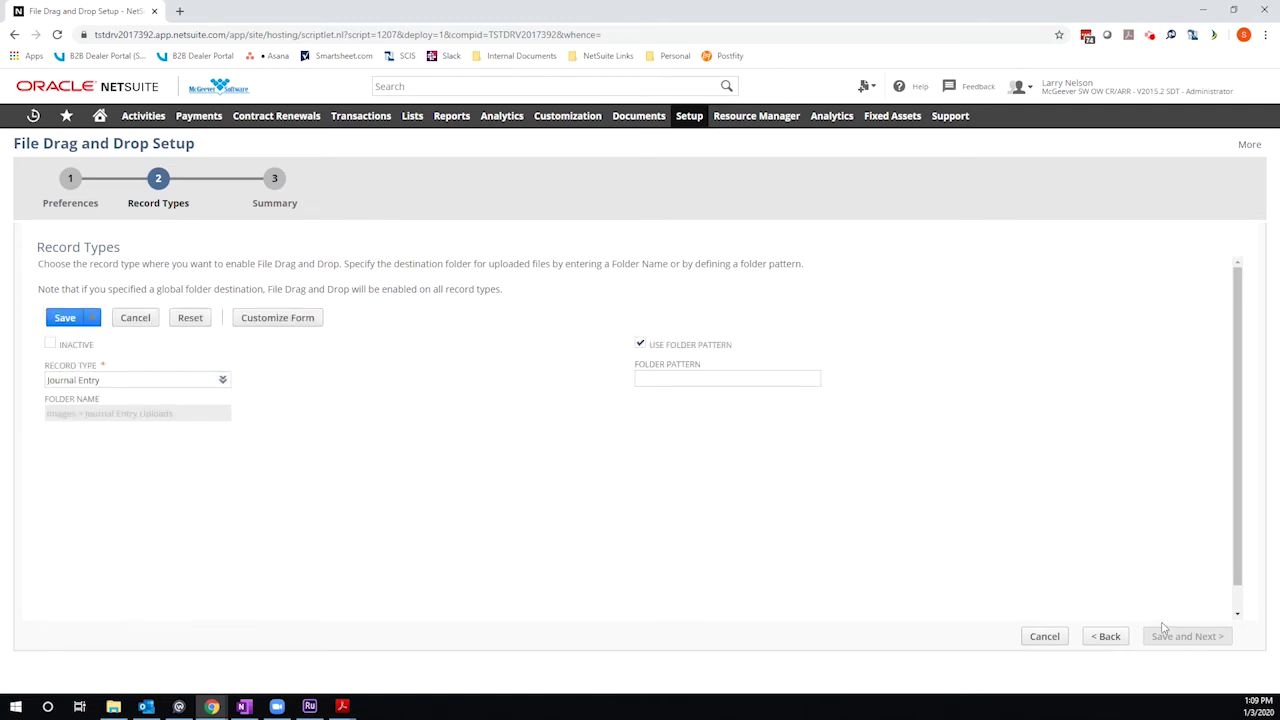
- Turn off Use Folder Pattern, save the Journal Entry record type, and advance to Summary
left_click(640, 343)
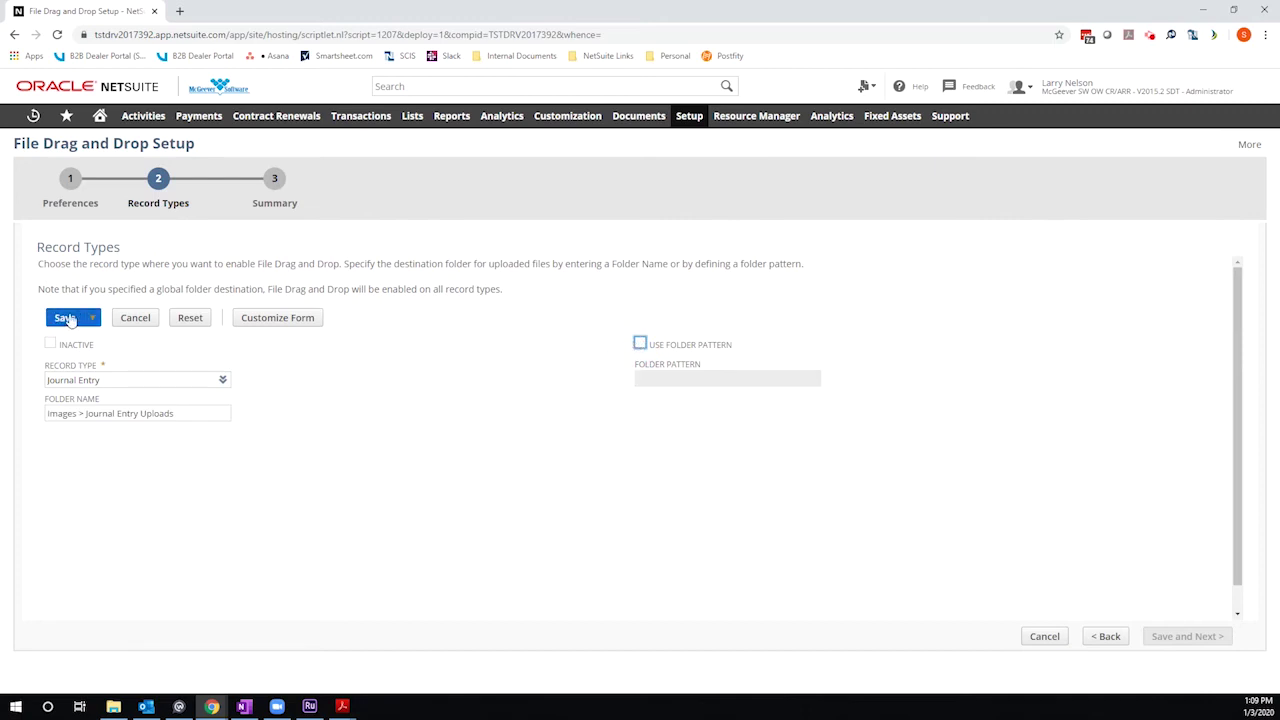
left_click(66, 318)
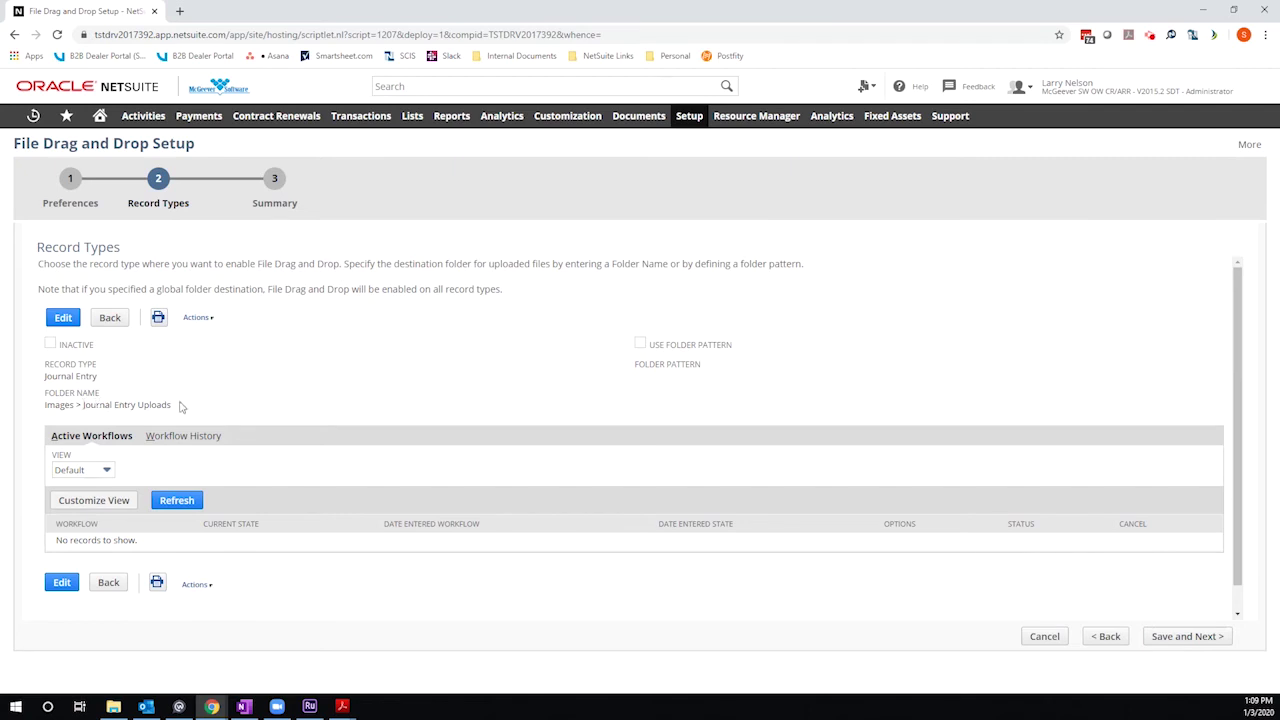
left_click(1195, 637)
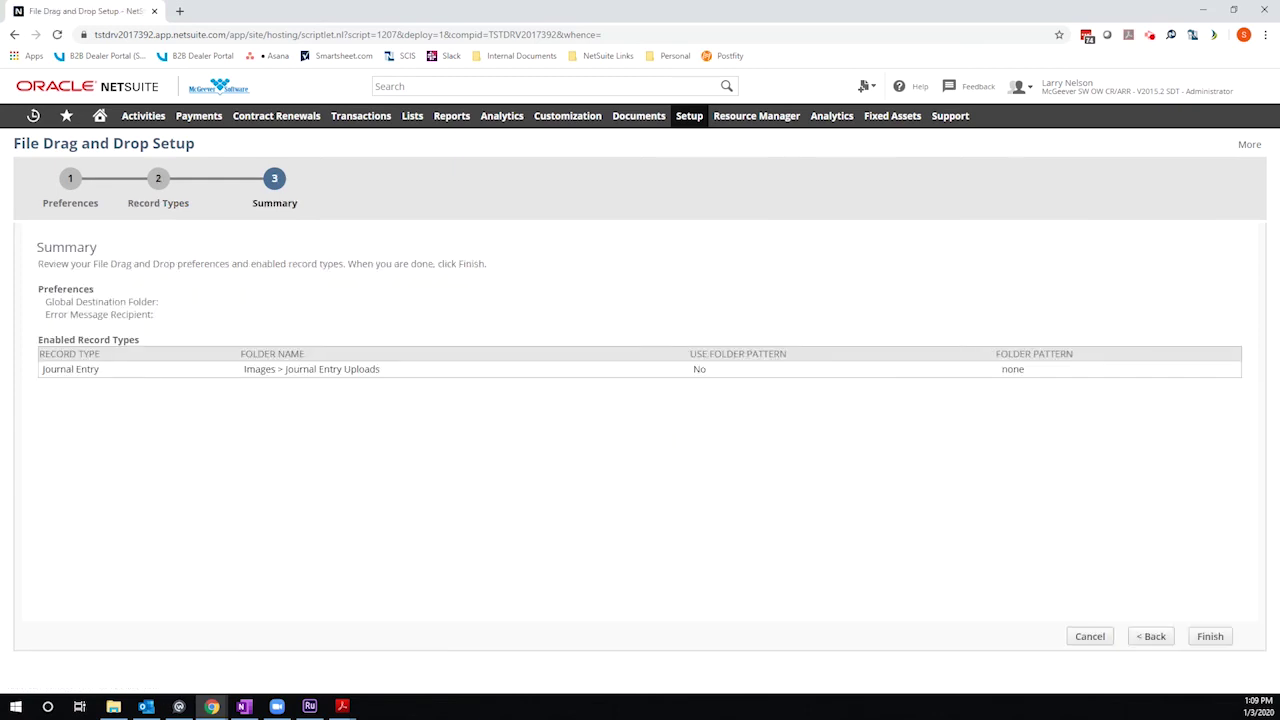
- Finish the File Drag and Drop setup from the Summary page
left_click(1212, 638)
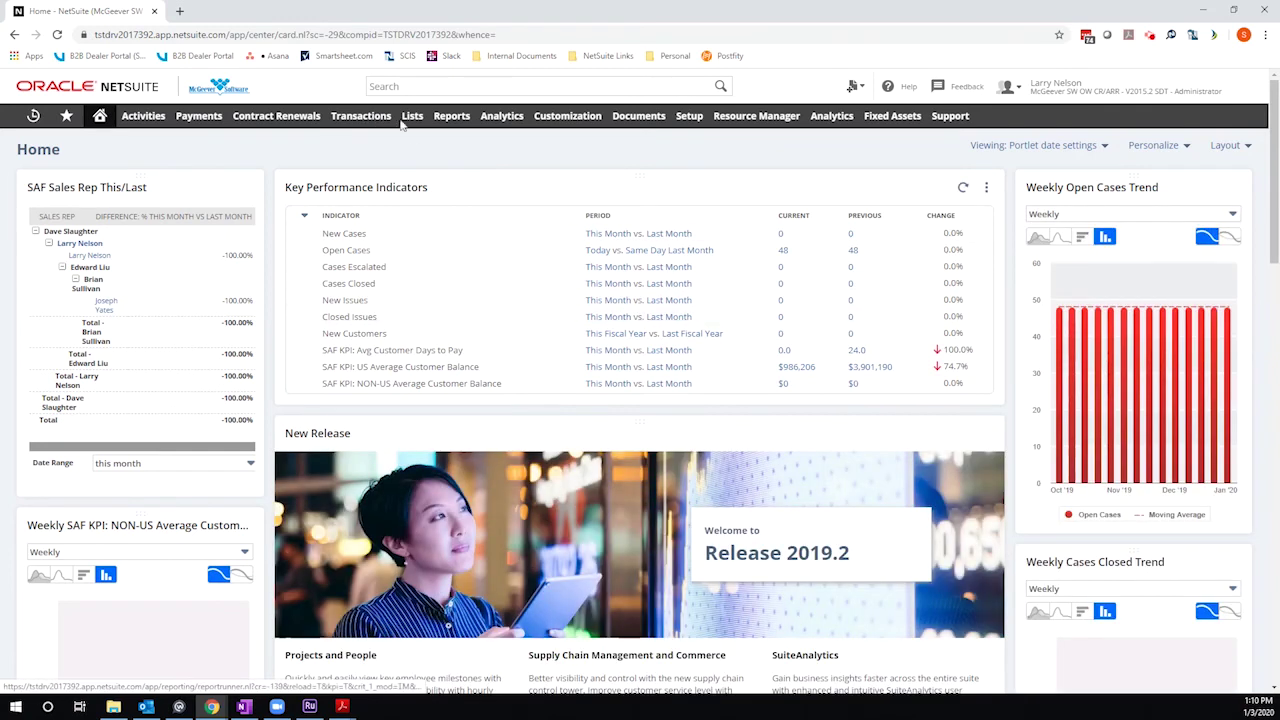
- Open Transactions > Financial > Make Journal Entries in a new browser tab
mouse_move(377, 123)
mouse_move(393, 440)
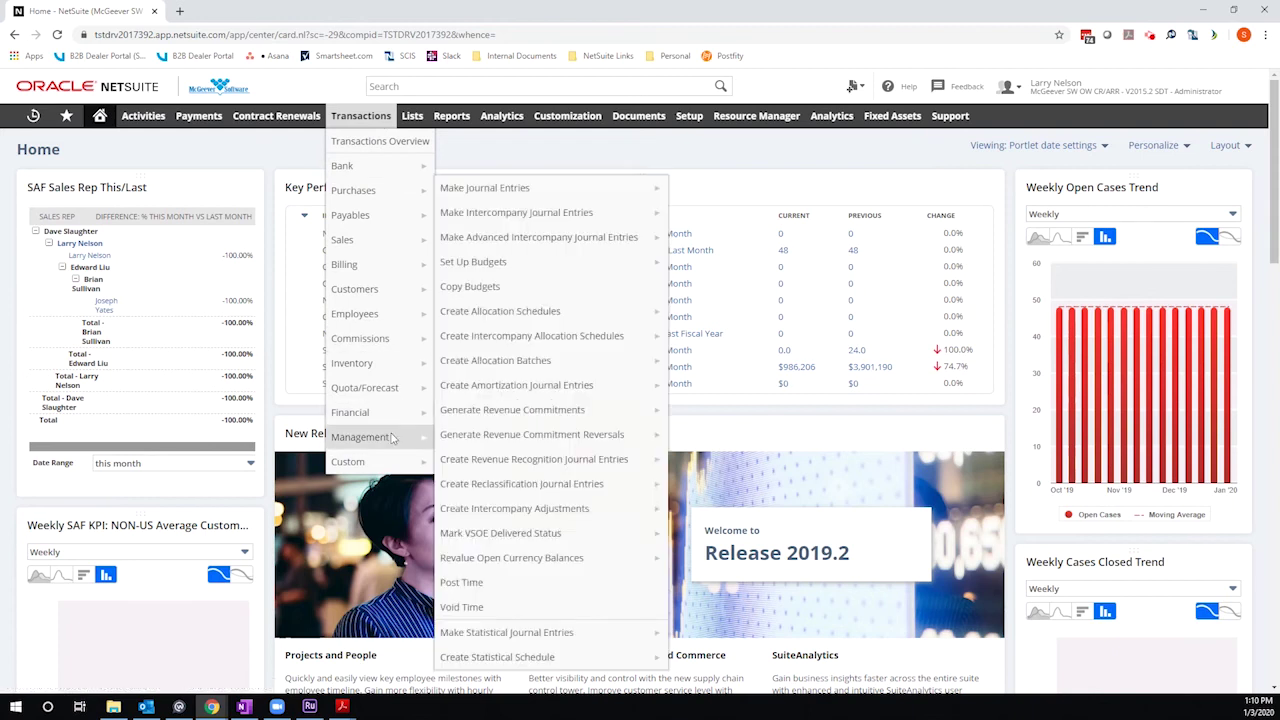
mouse_move(360, 412)
right_click(508, 186)
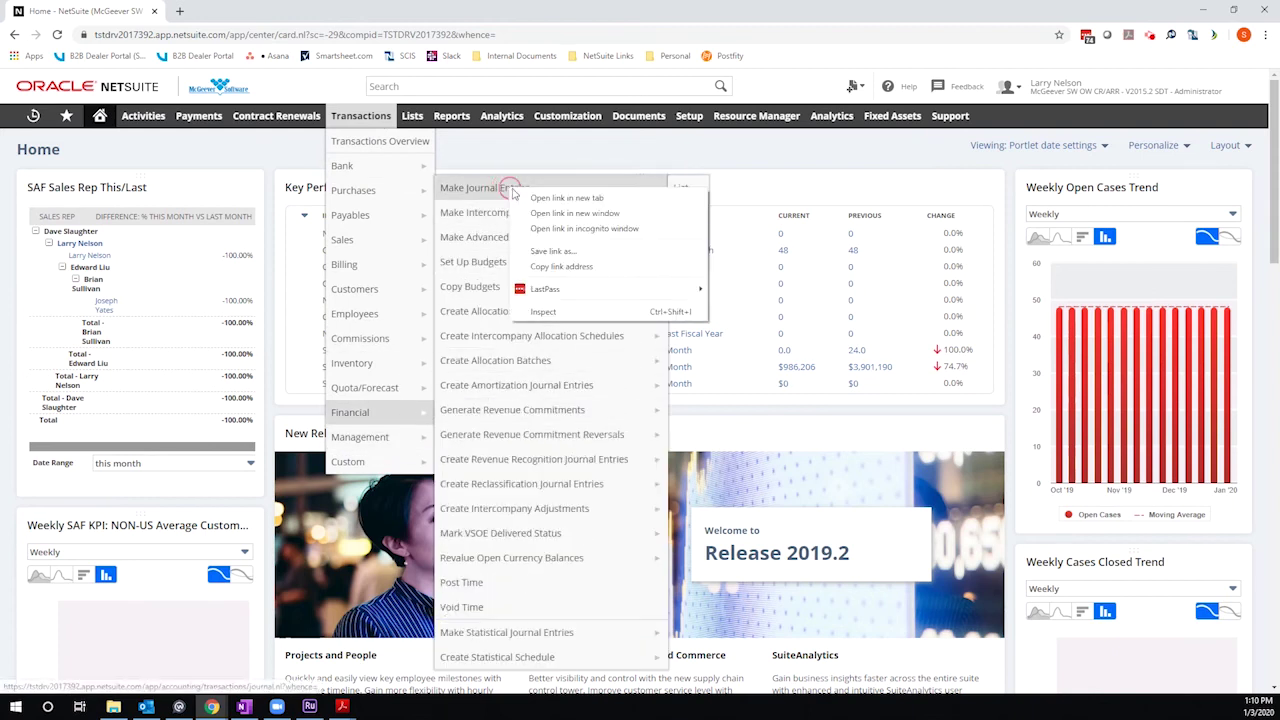
left_click(535, 200)
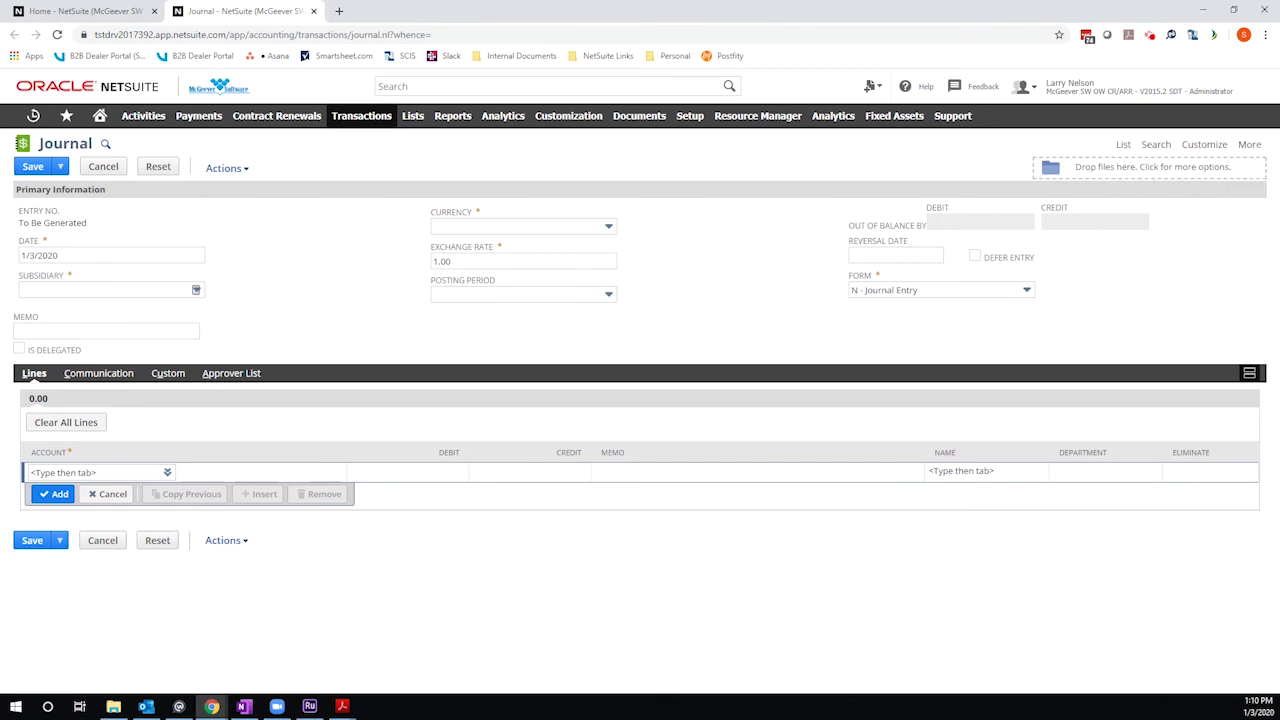
- Drop Test.pdf onto the journal entry, overwrite the existing copy, and view it under Communication > Files
left_click_drag(1272, 180, 1145, 170)
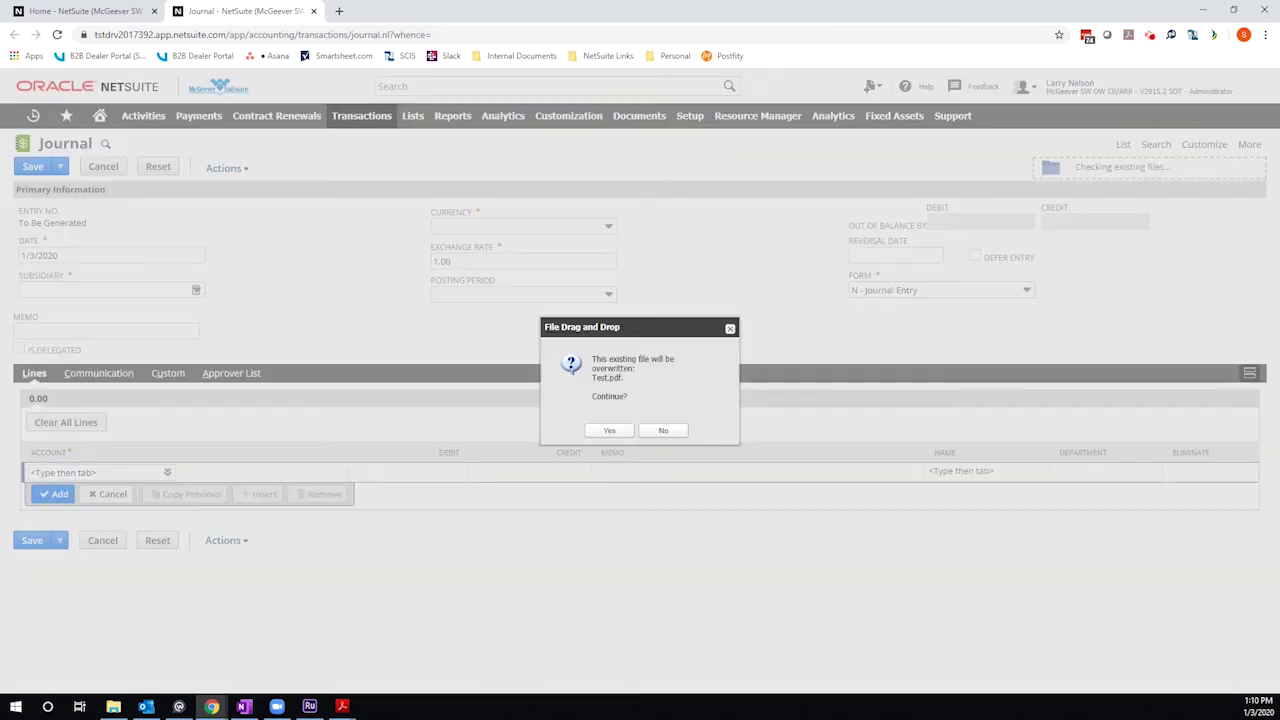
left_click(611, 430)
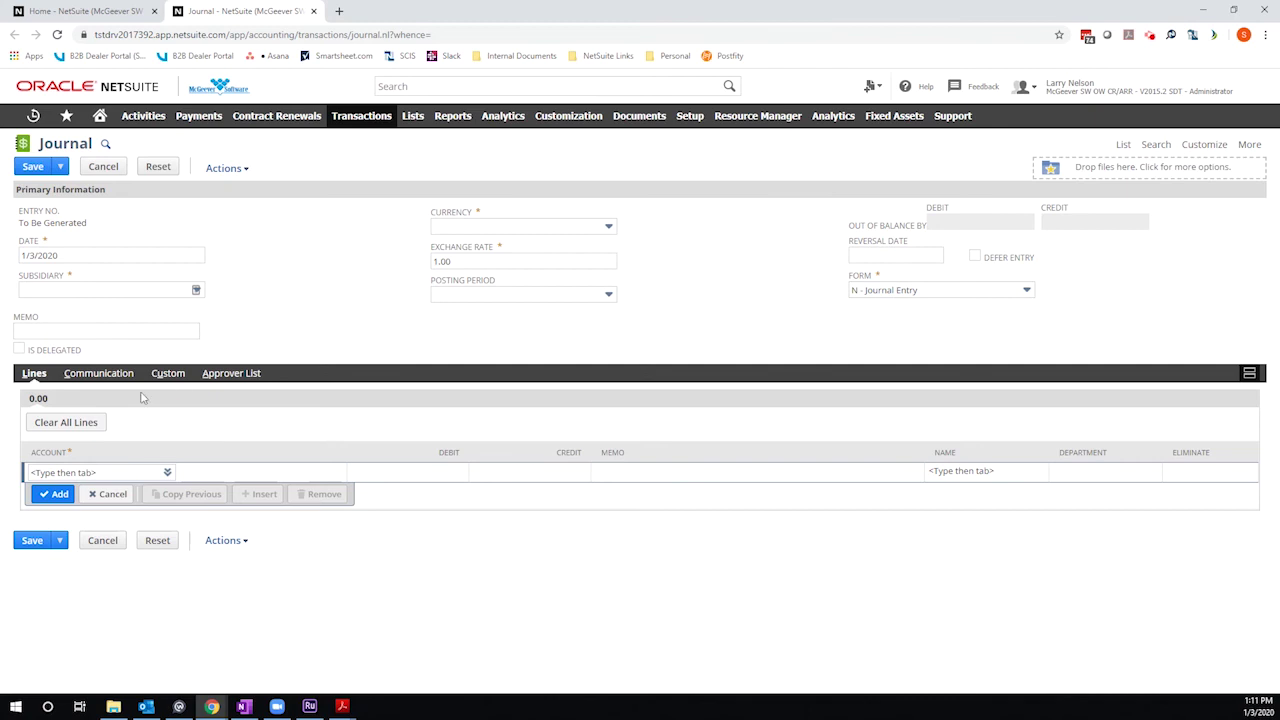
left_click(112, 376)
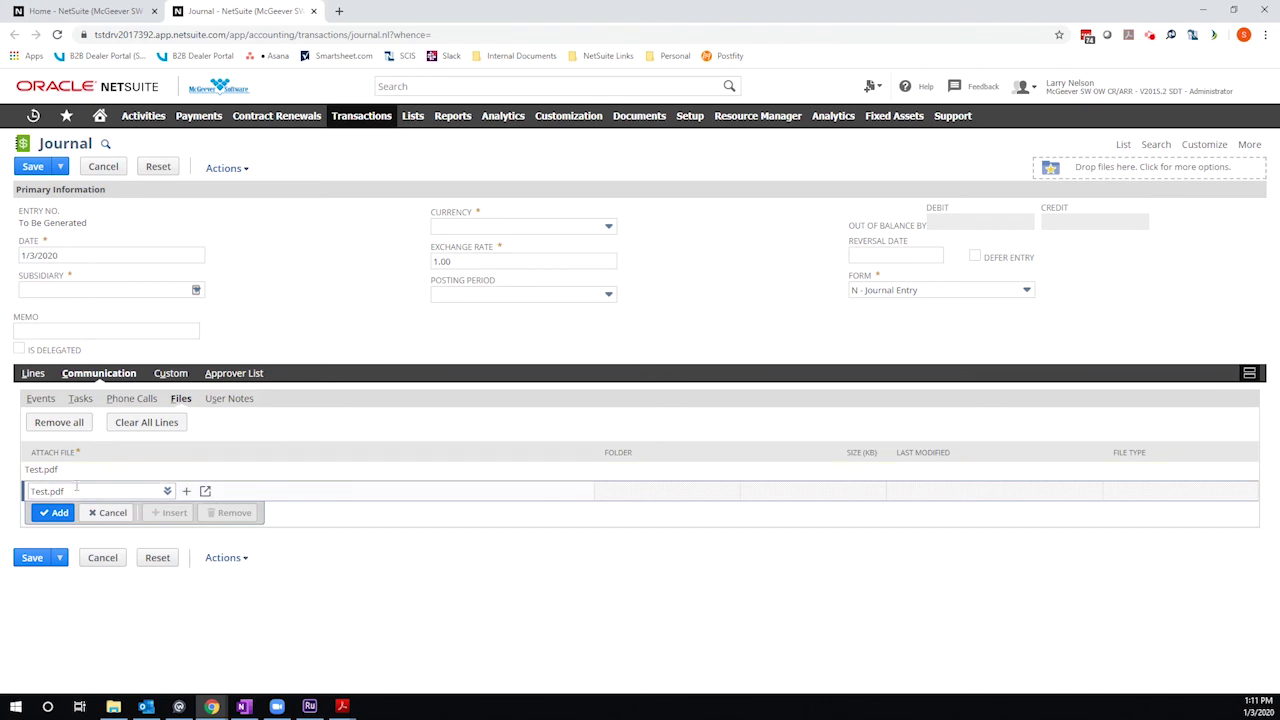
- Open a blank Sales Order form (Contract Renewals layout) in a new tab, then return to the journal entry
mouse_move(354, 126)
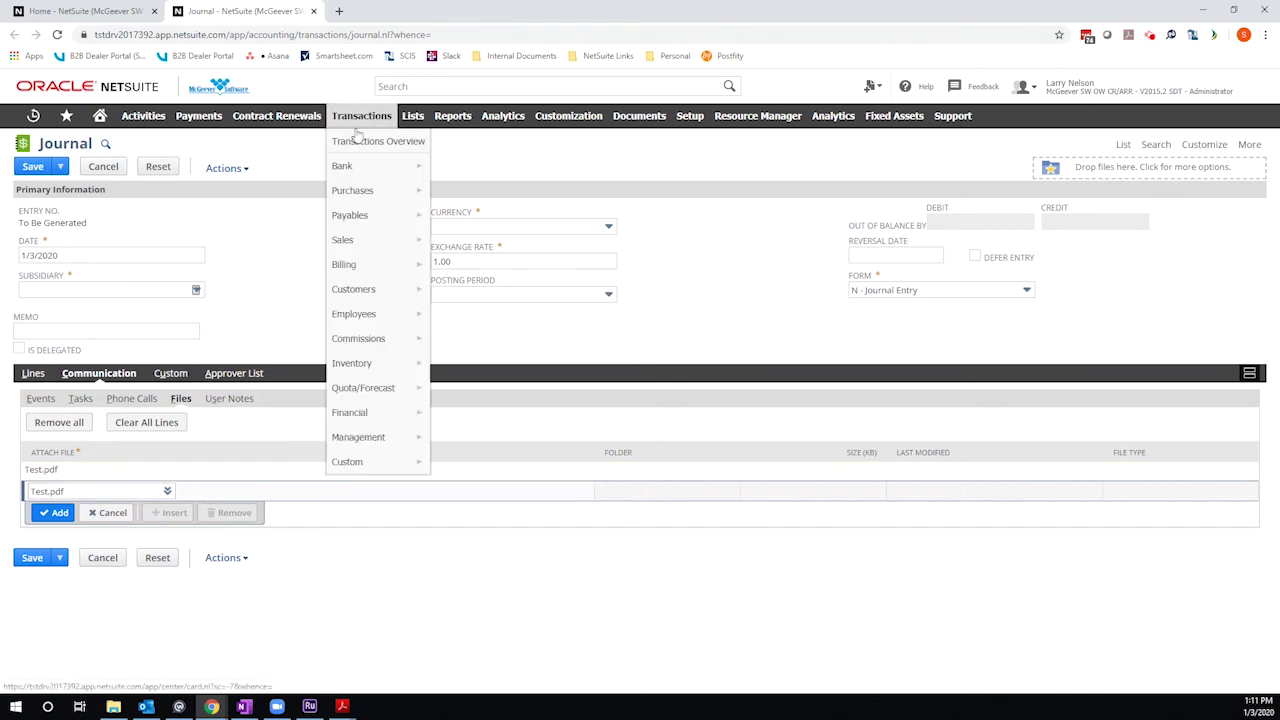
mouse_move(379, 254)
right_click(506, 289)
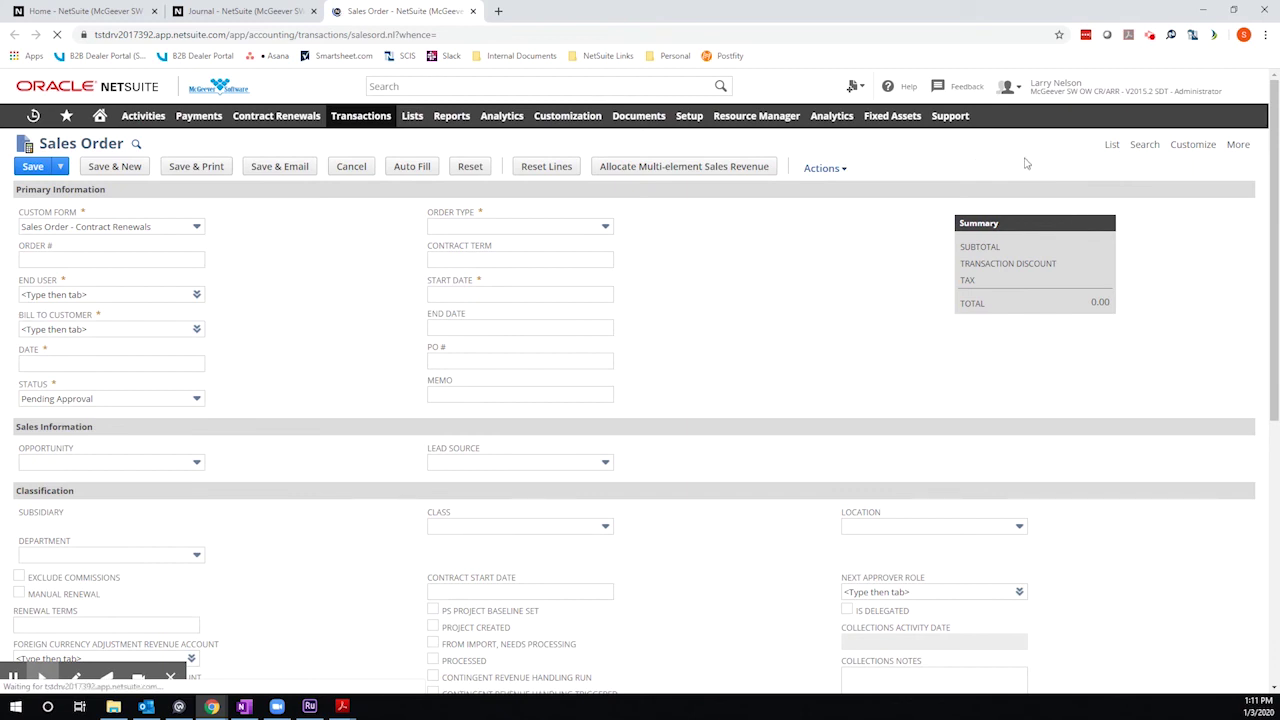
left_click(175, 678)
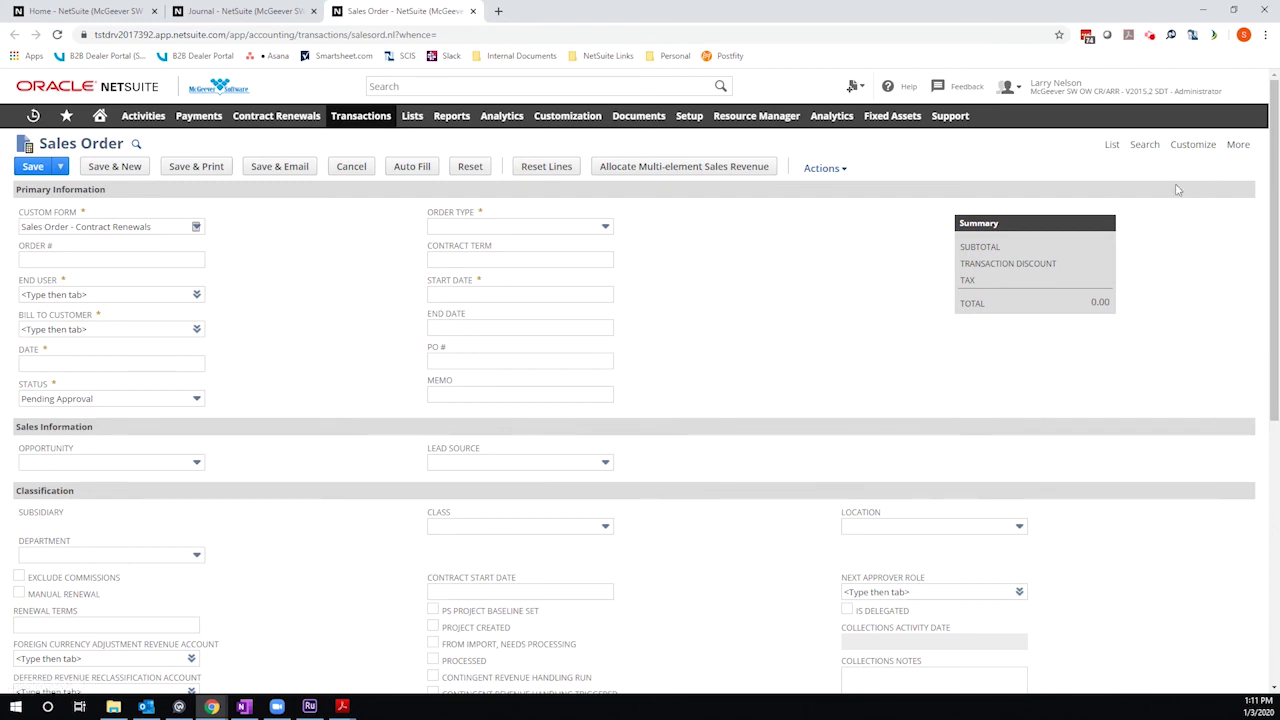
left_click(300, 10)
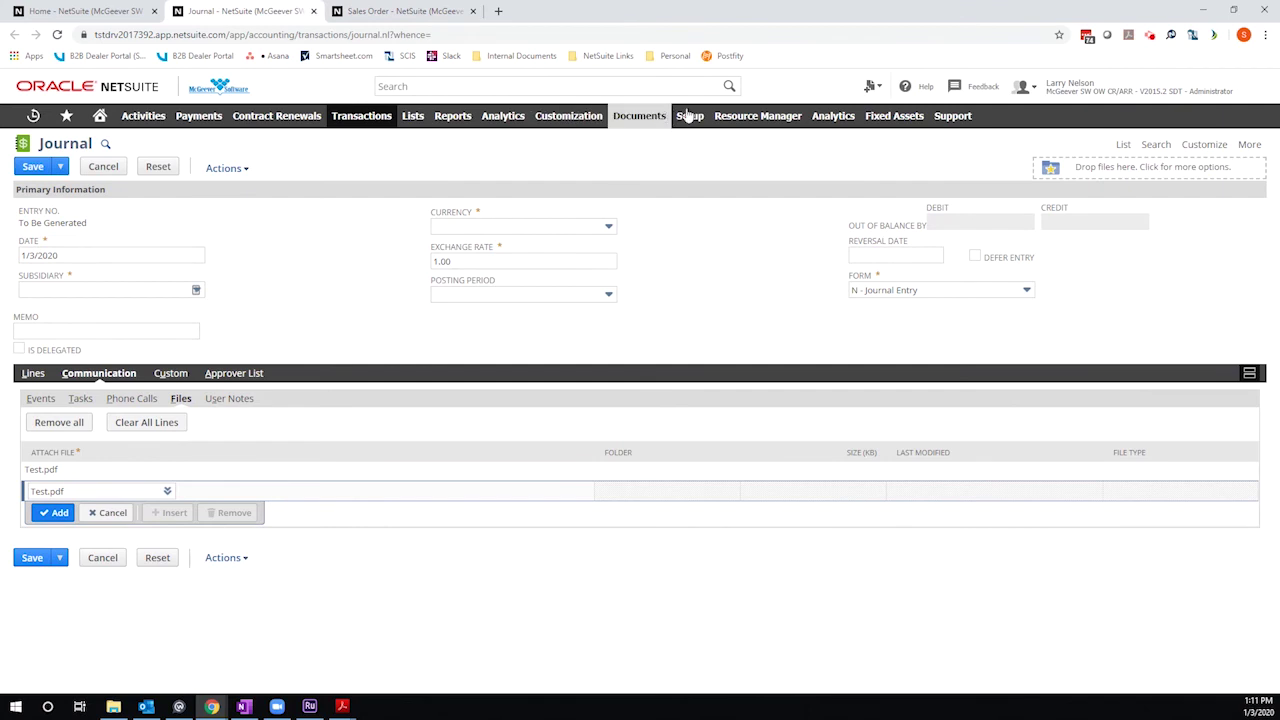
- Open File Drag and Drop Setup, leaving the unsaved journal, and choose Images > Drag & Drop Files as global folder
mouse_move(689, 116)
mouse_move(722, 388)
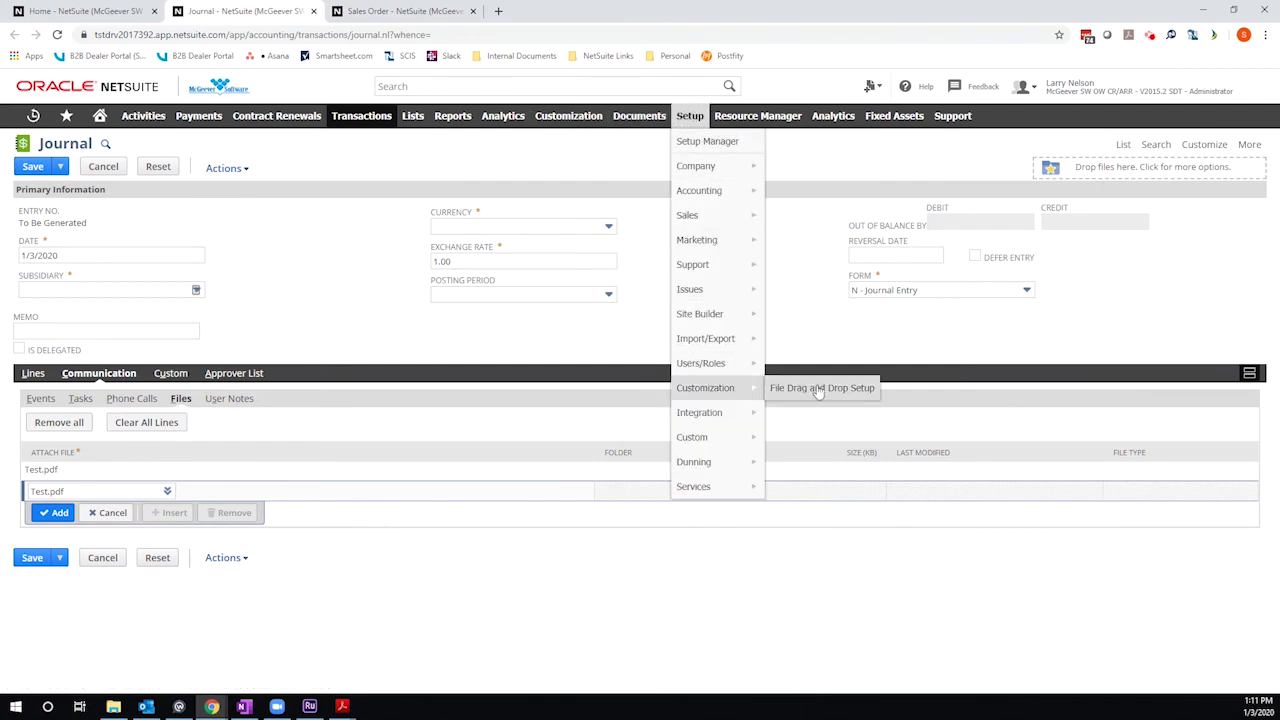
left_click(818, 389)
key("Return")
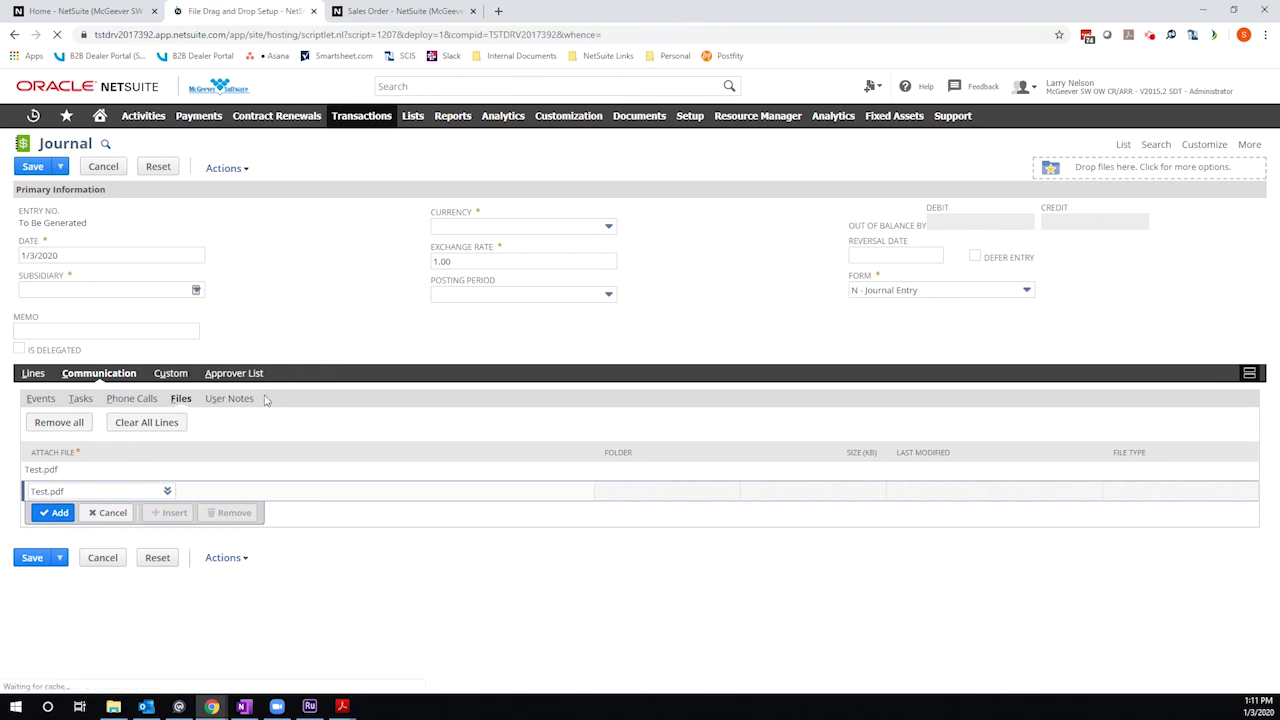
left_click(152, 326)
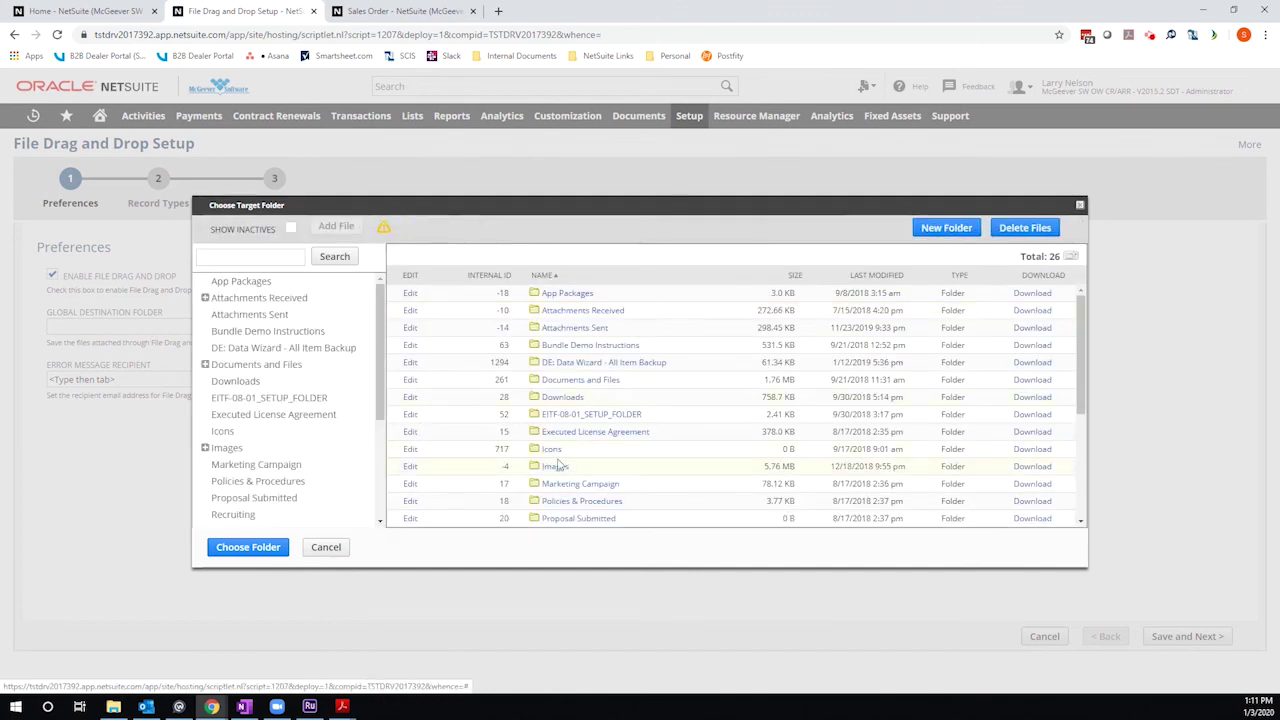
left_click(556, 466)
left_click(562, 295)
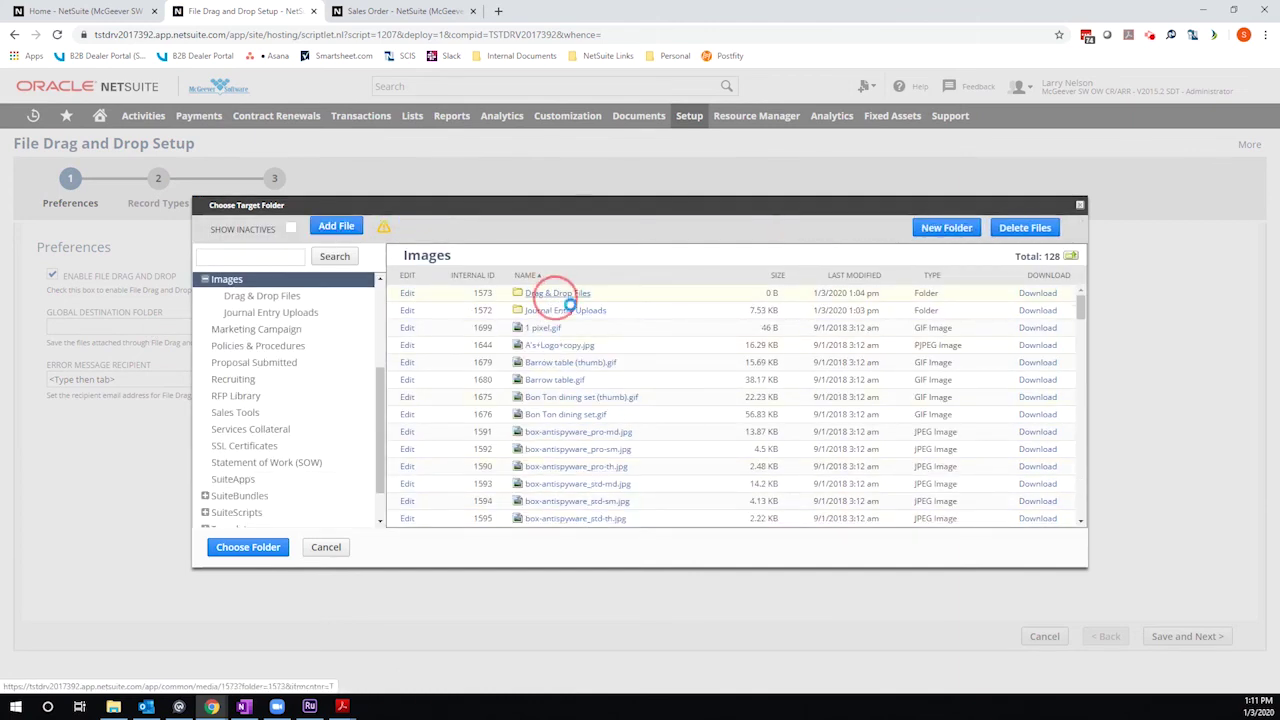
left_click(248, 547)
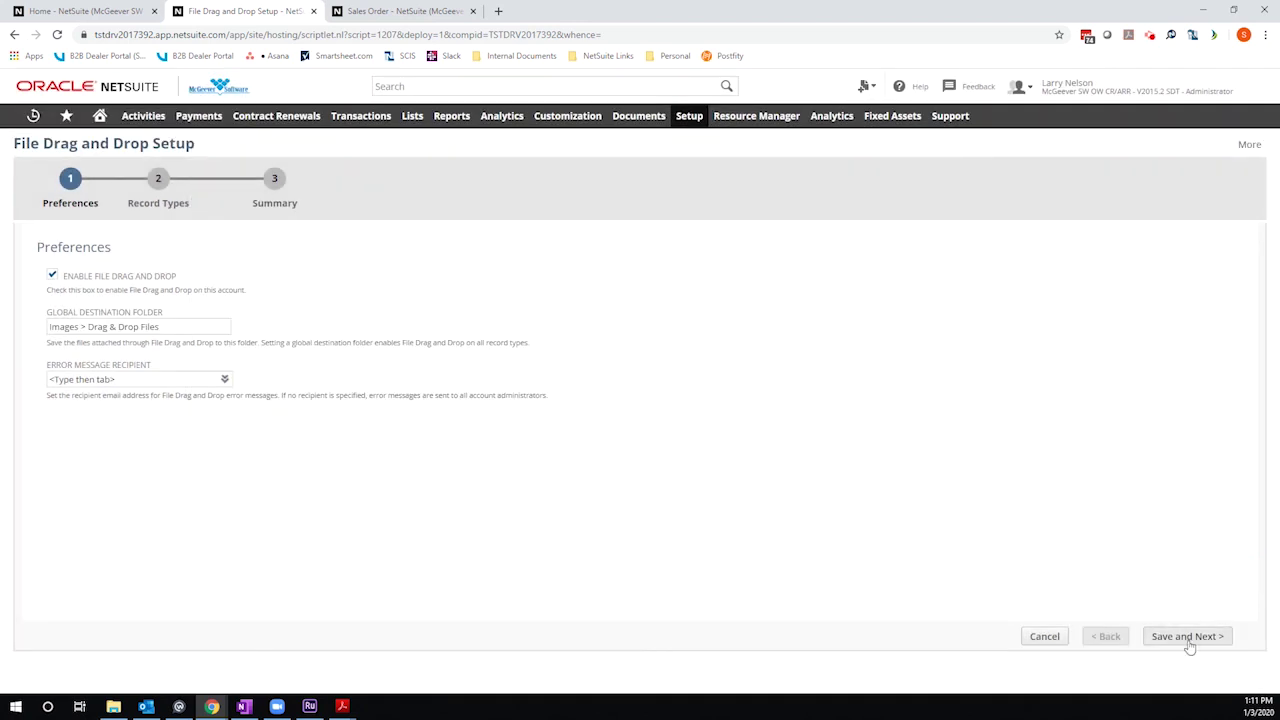
- Save the preferences and step through record types and summary to finish the wizard
left_click(1186, 641)
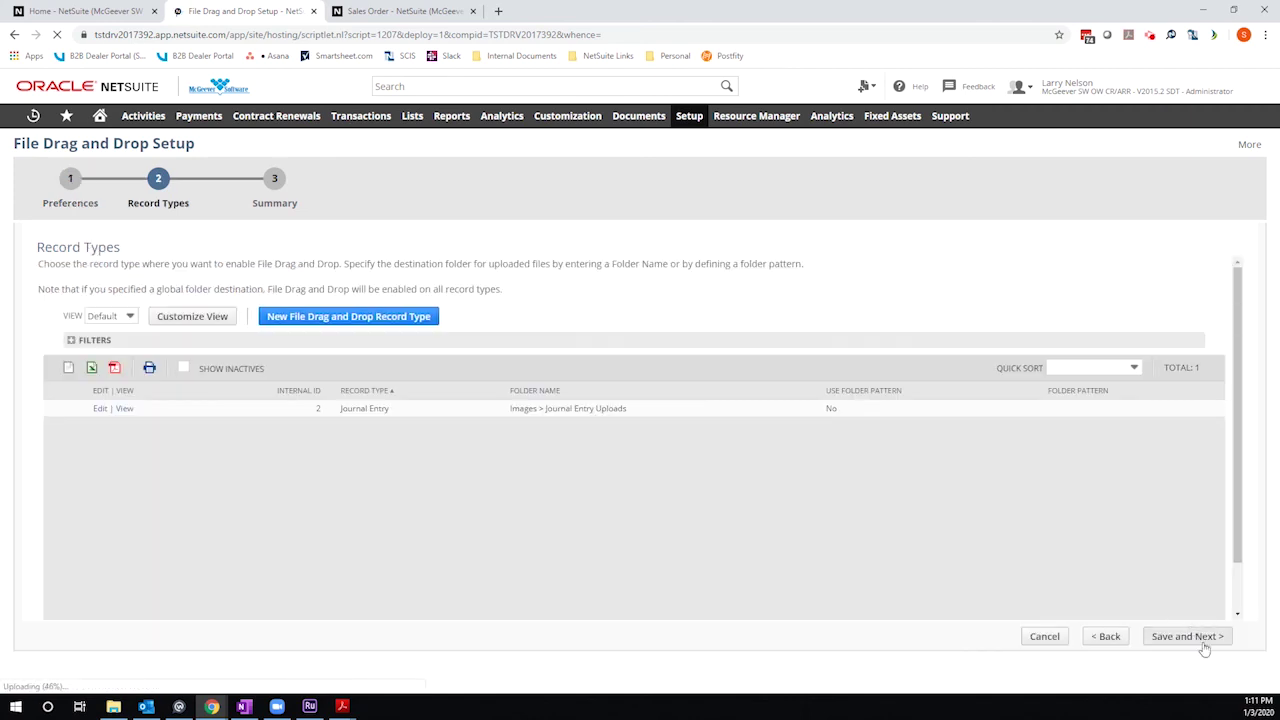
left_click(1198, 643)
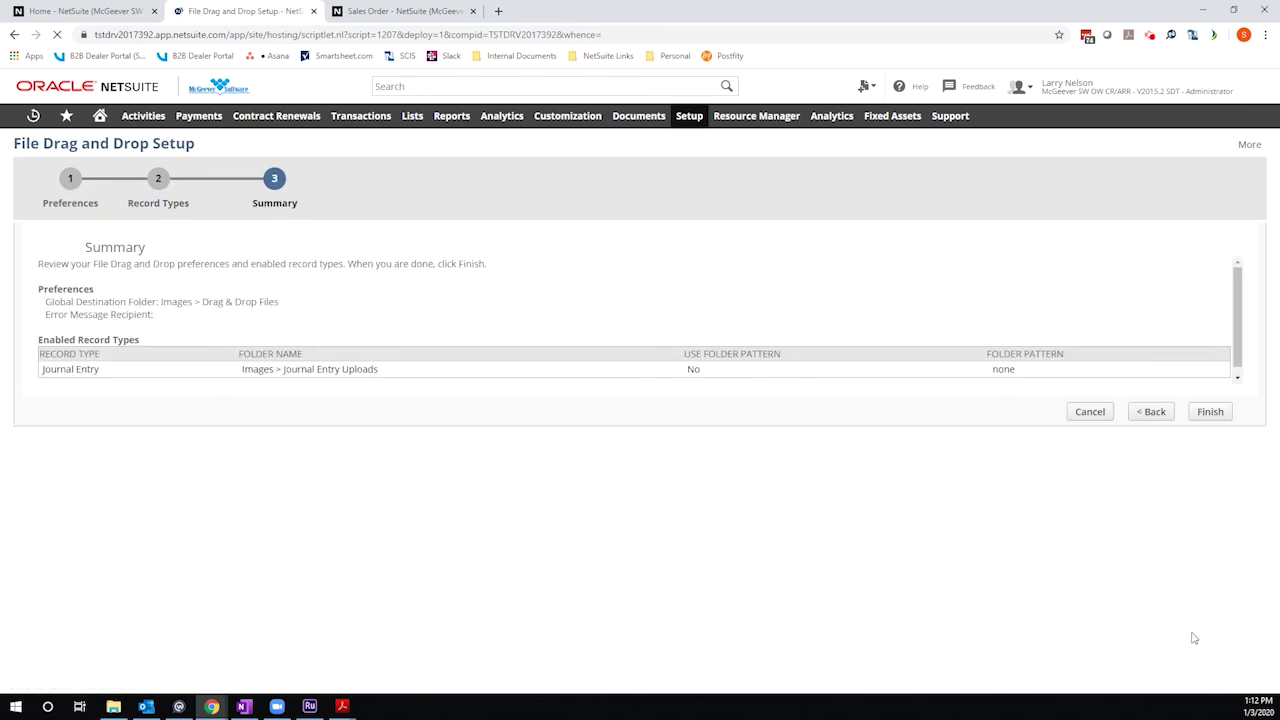
left_click(1205, 637)
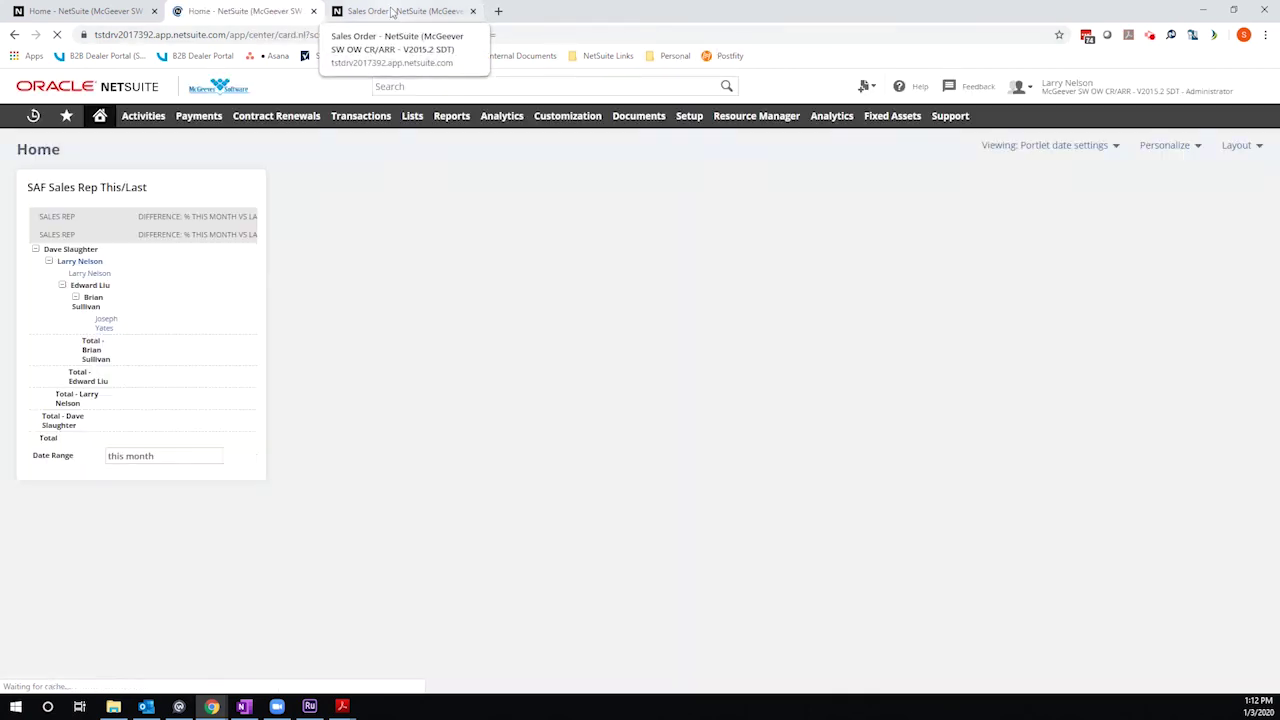
- Reload the Sales Order form in its tab, confirming the reload prompt
left_click(392, 12)
left_click(703, 278)
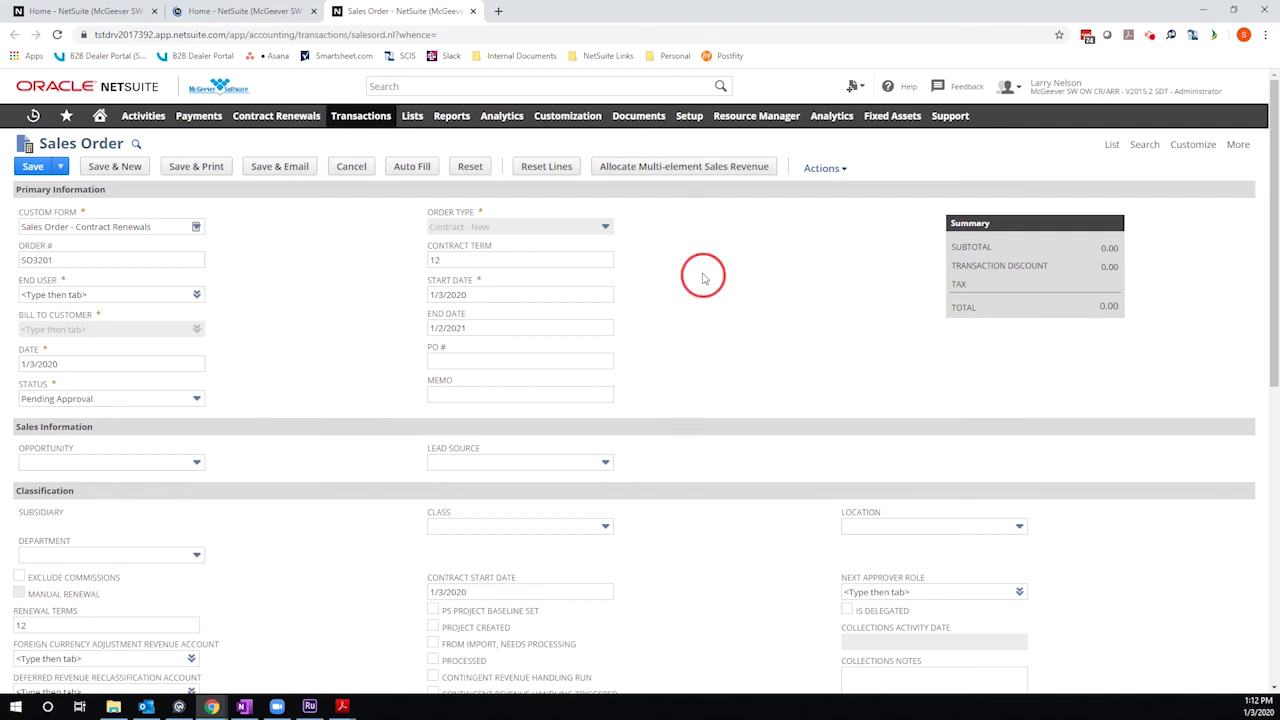
right_click(703, 278)
left_click(745, 318)
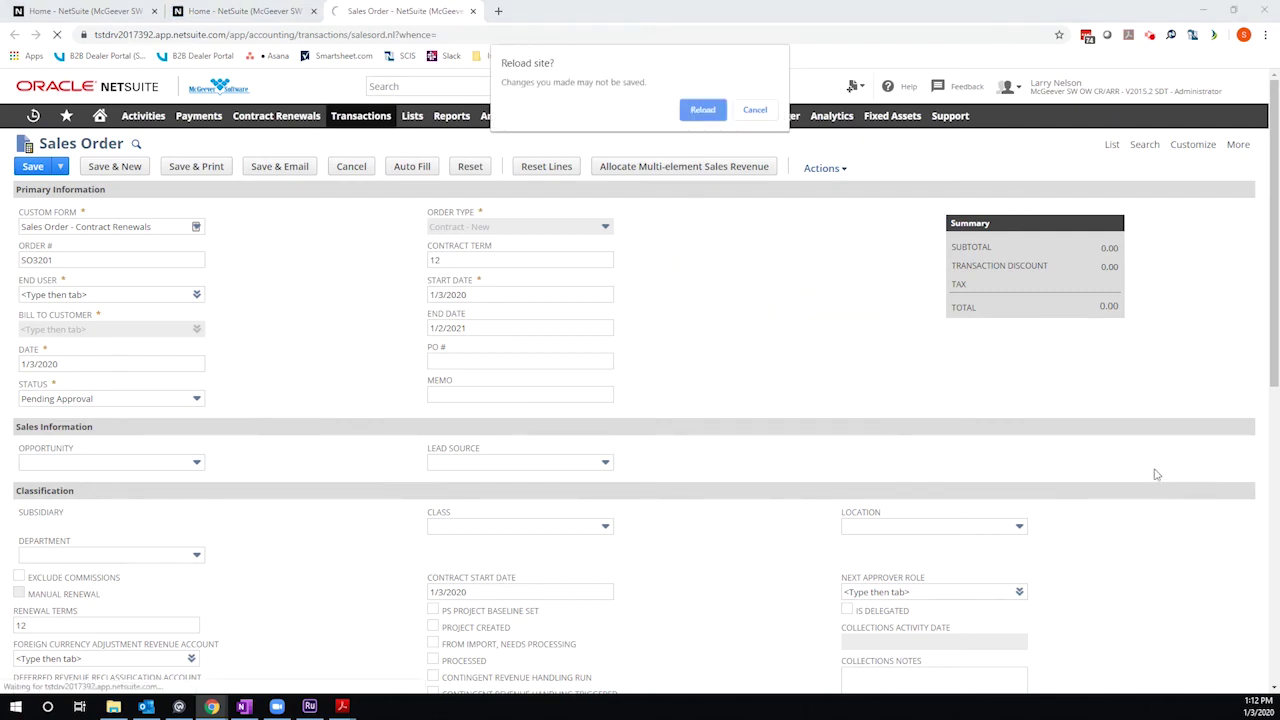
key("Return")
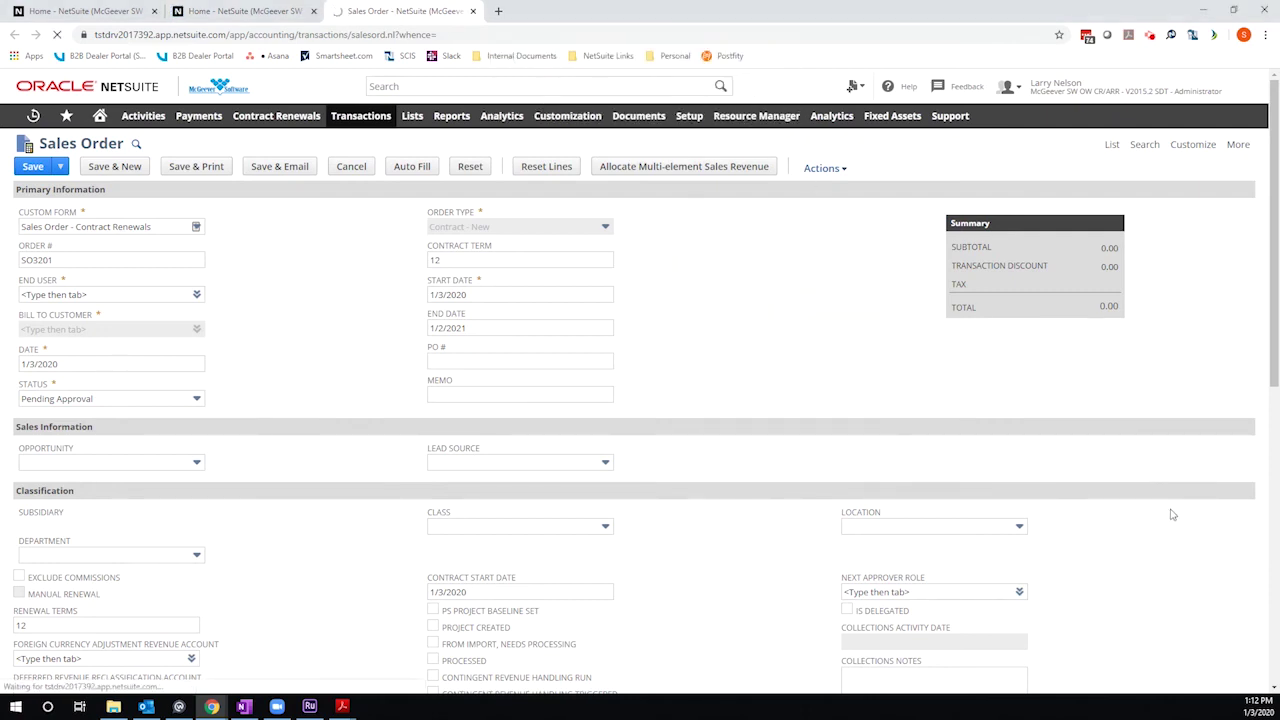